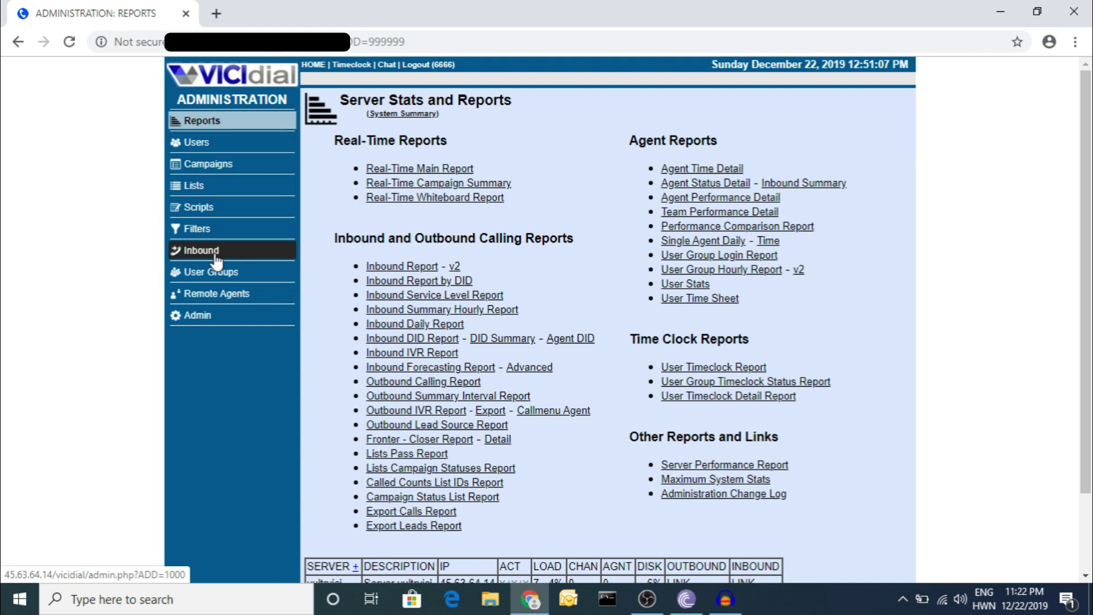
- Add a new call menu with Menu ID 5555 and Menu Name 'test ivr' and submit it
click(216, 260)
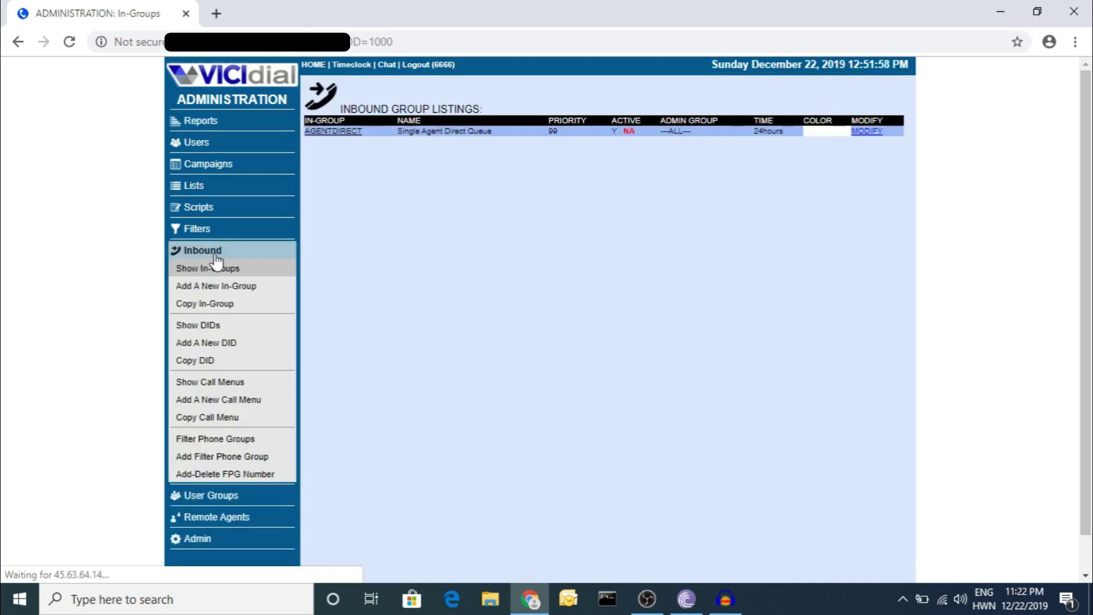
click(221, 403)
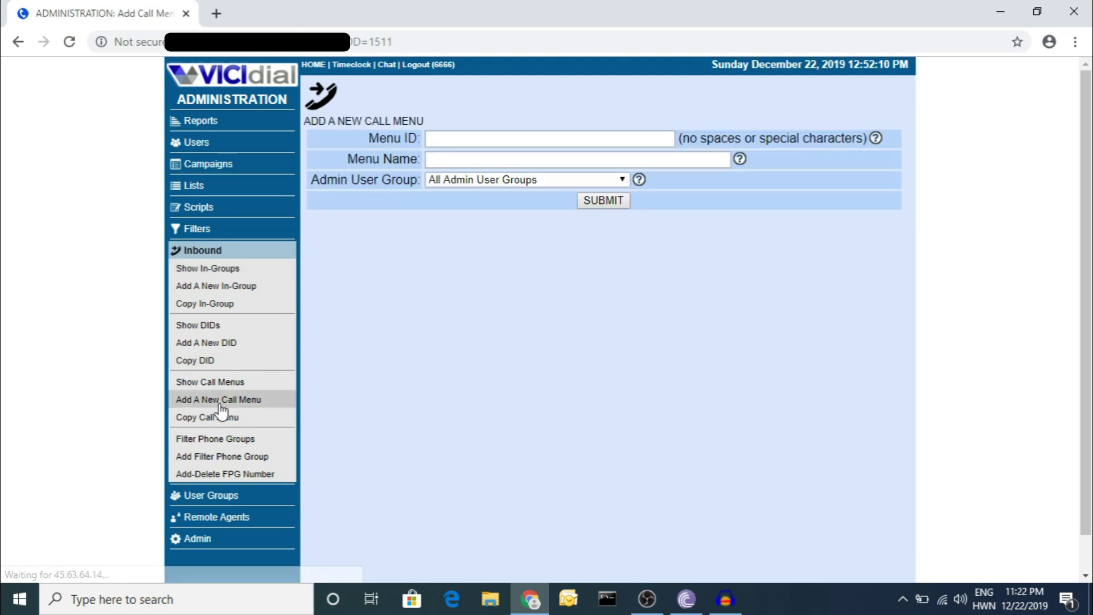
click(454, 144)
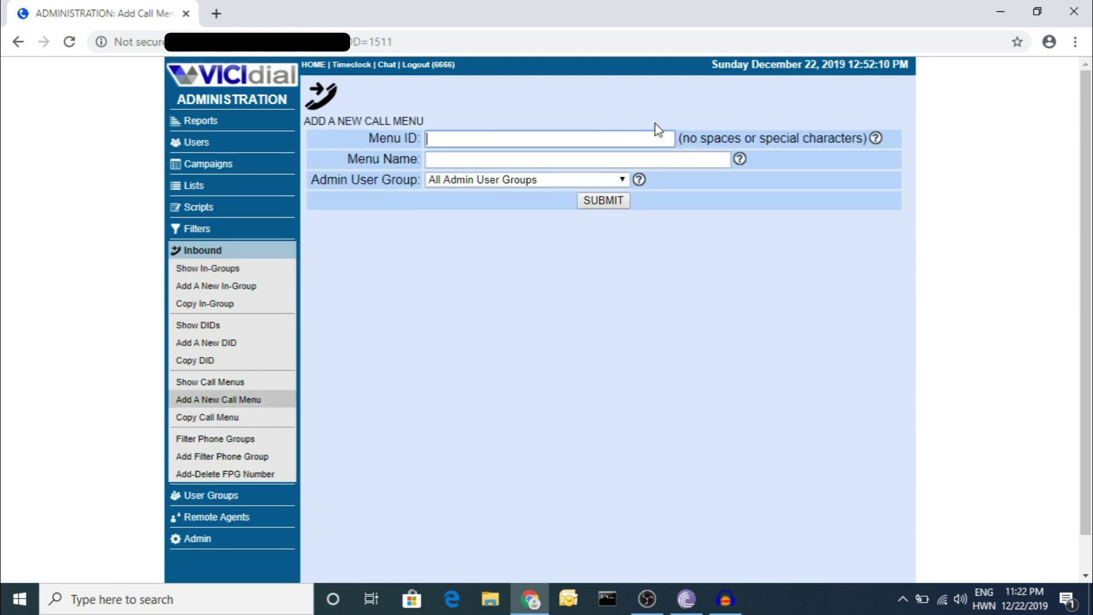
drag(682, 138, 865, 152)
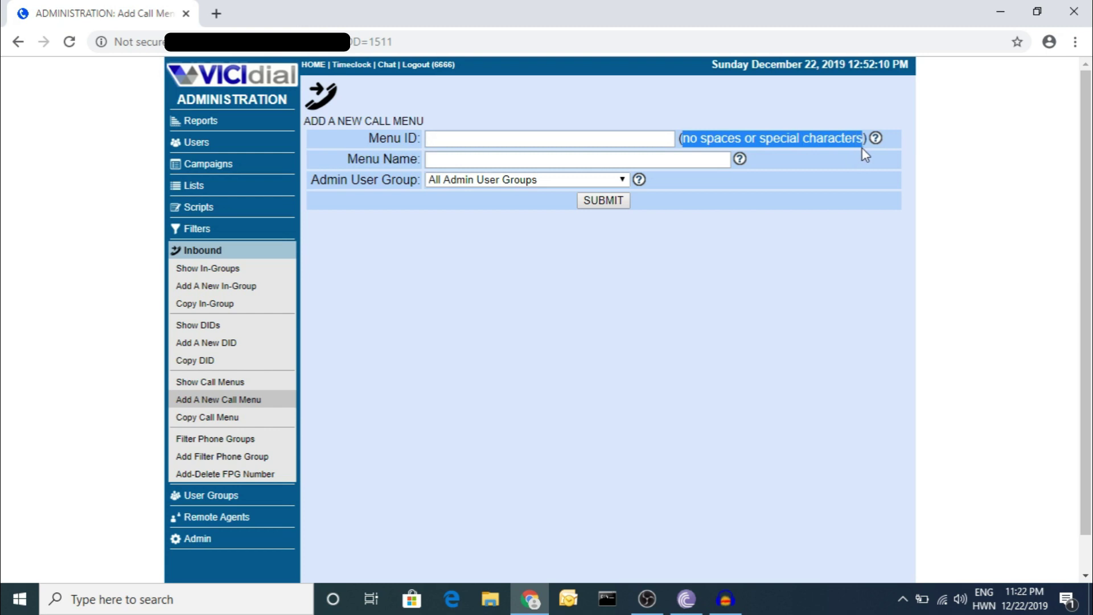
click(512, 143)
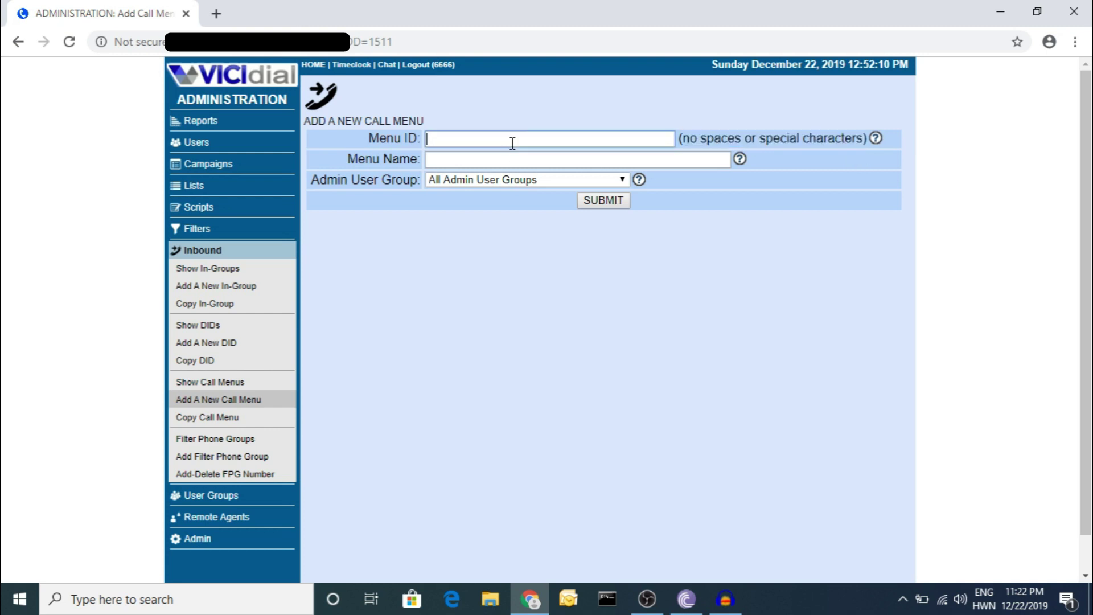
text(5555)
click(500, 158)
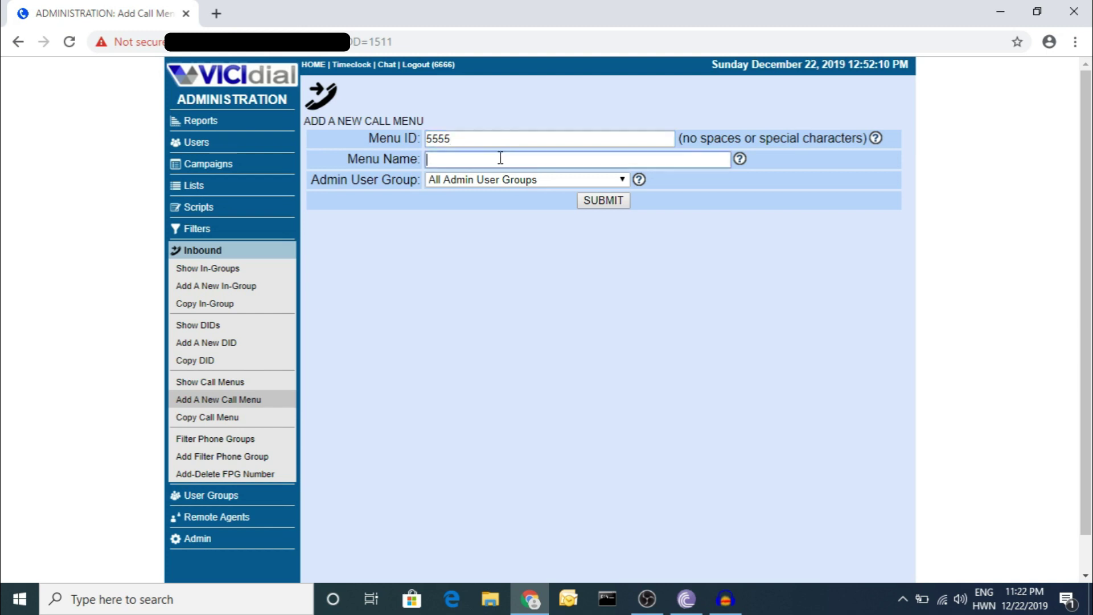
text(test ivr)
click(616, 202)
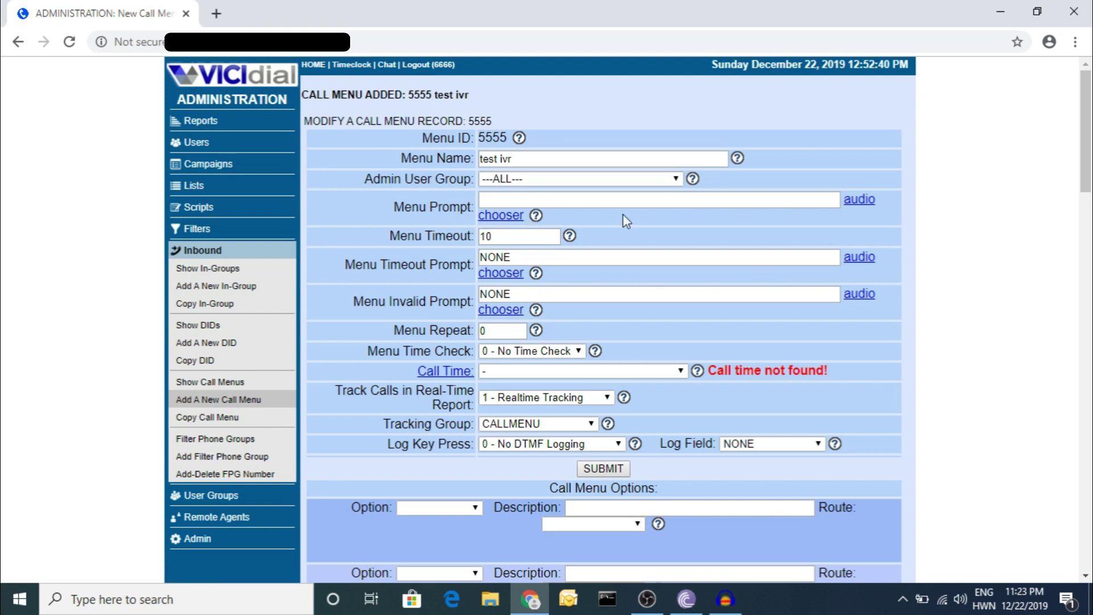
- Open the Admin section in a new tab, then close it and return to call menu 5555
right_click(209, 547)
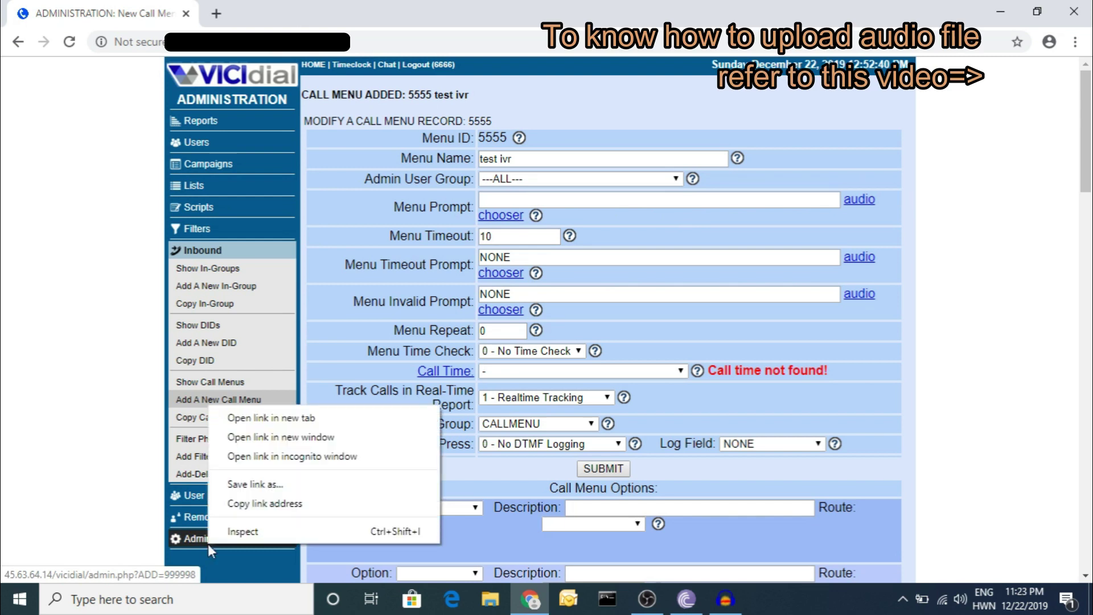
click(305, 422)
click(278, 7)
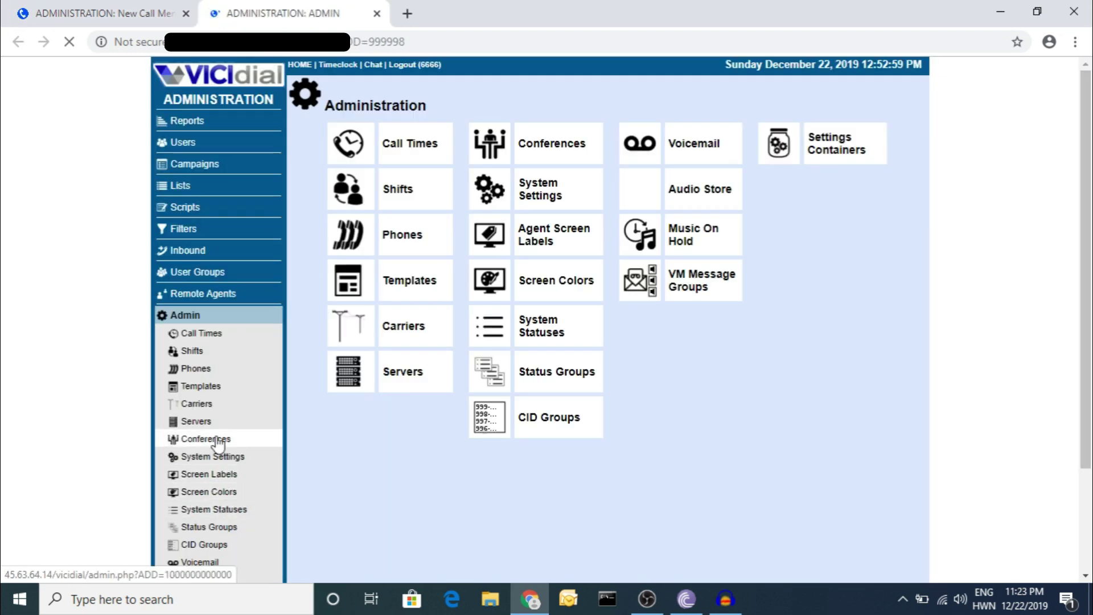
click(216, 511)
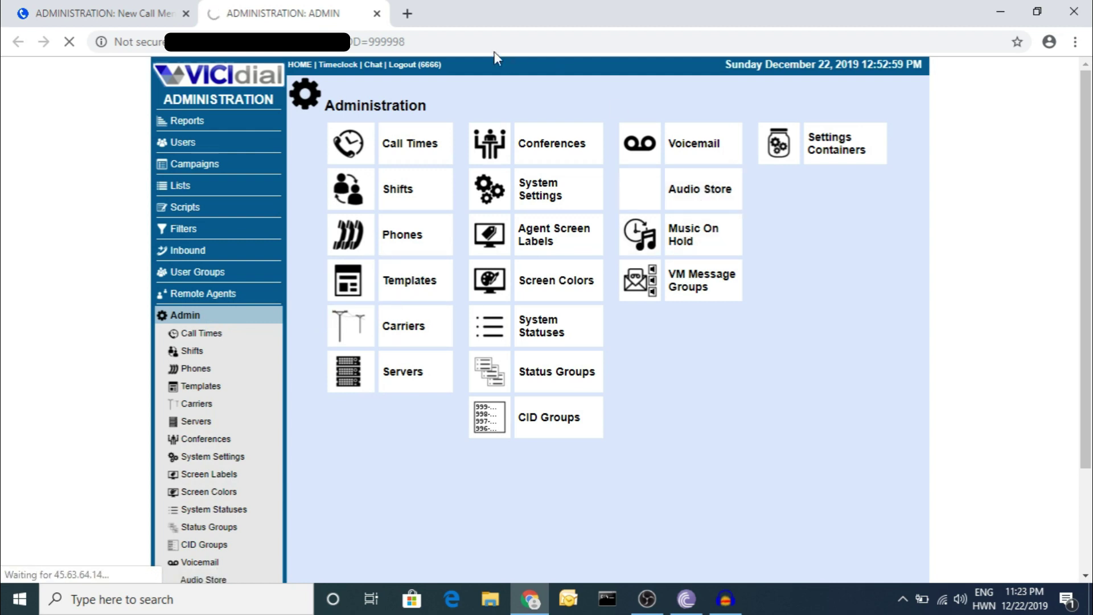
click(377, 13)
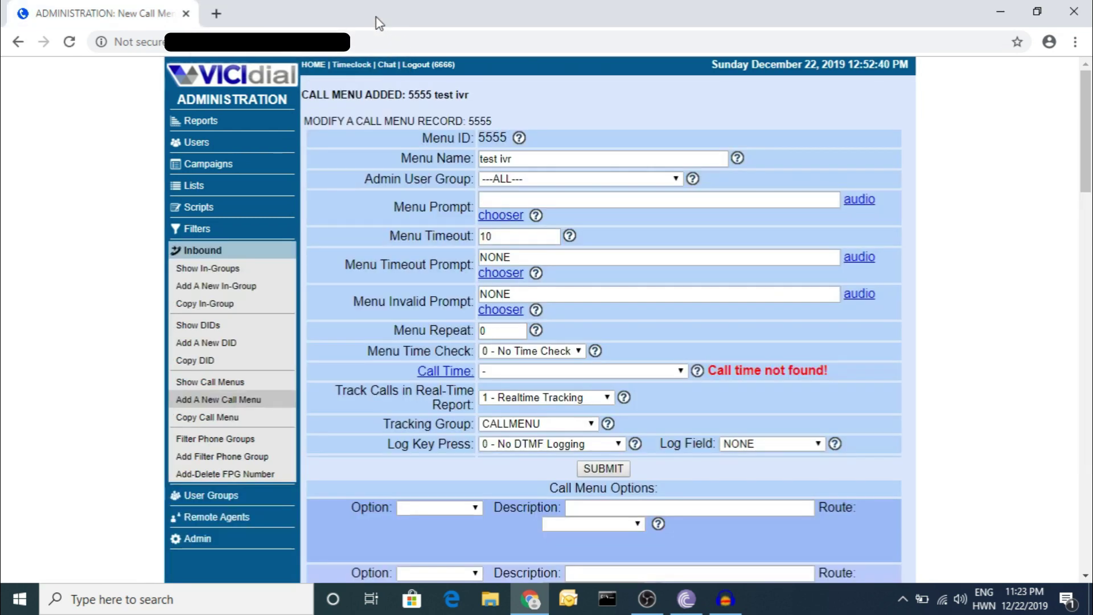
- Choose discon-or-out-of-service.gsm from the audio file list as the Menu Prompt
click(501, 216)
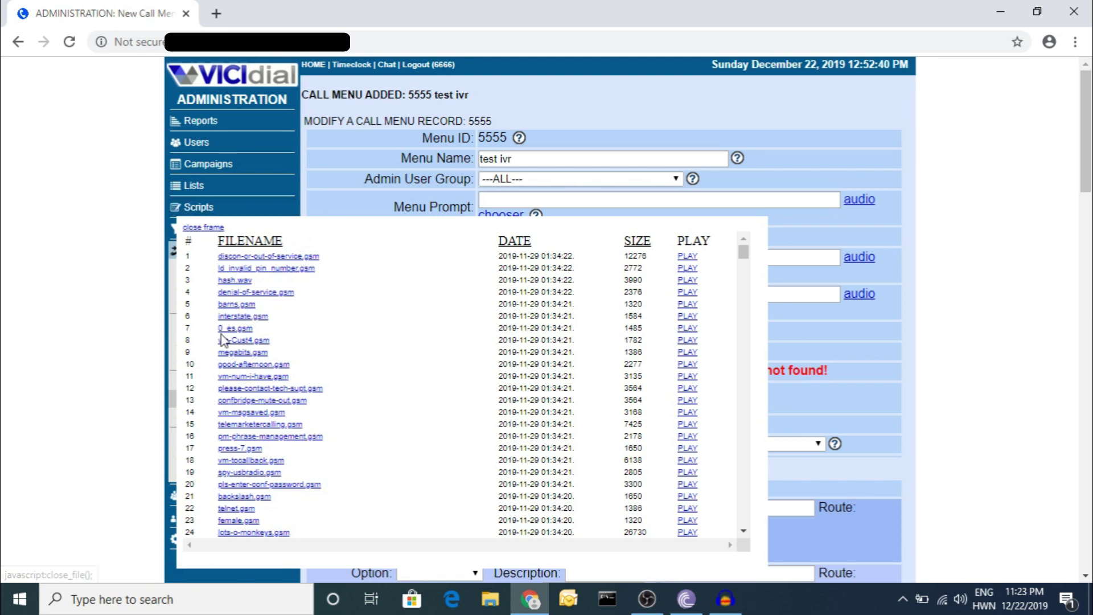
click(203, 227)
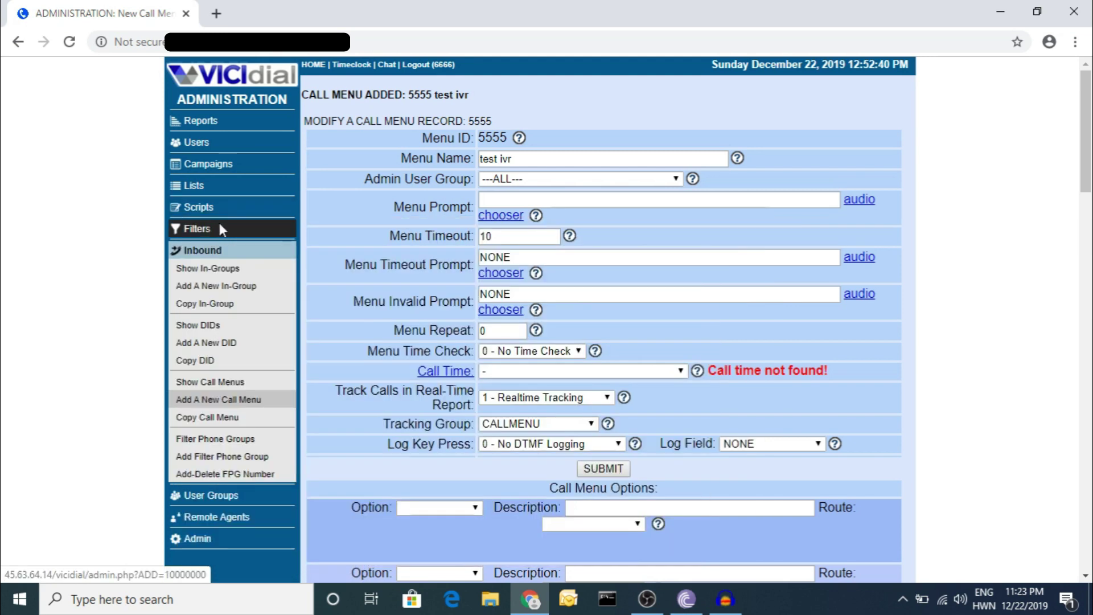
click(501, 217)
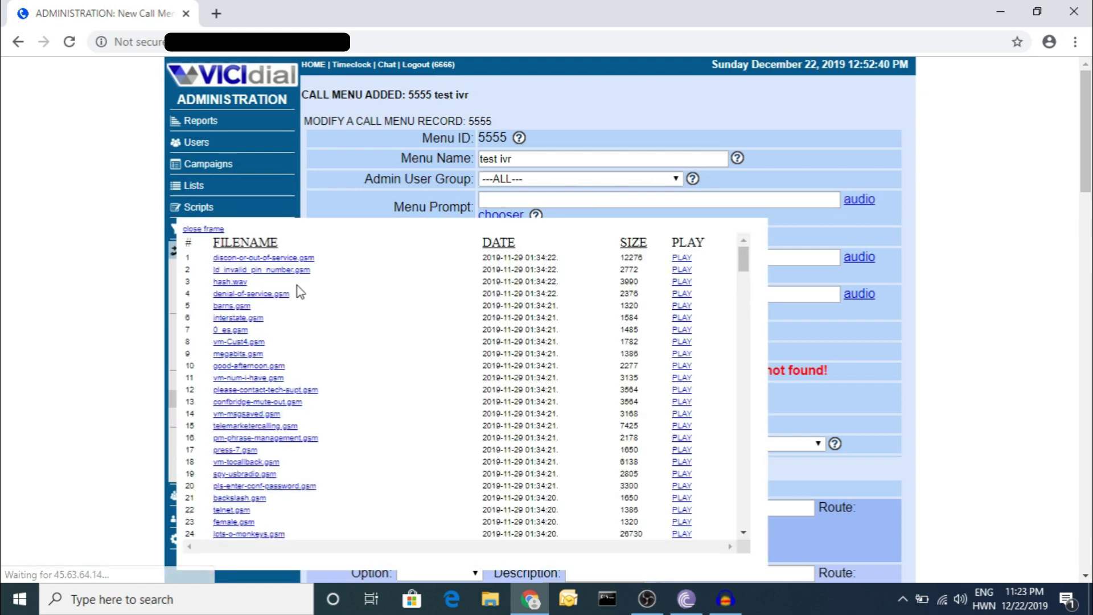
click(266, 258)
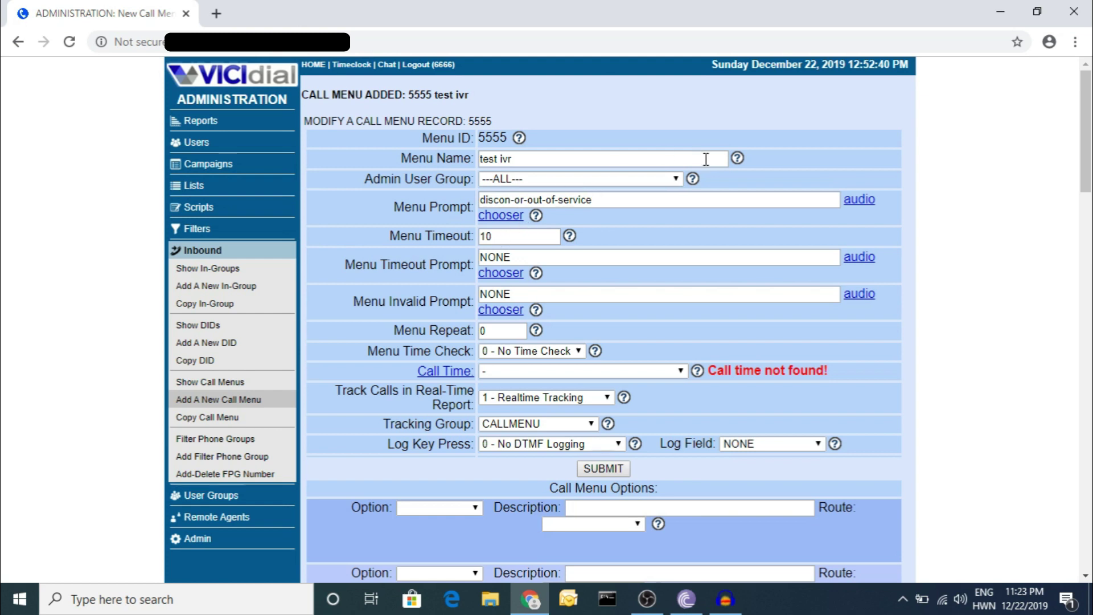
click(571, 237)
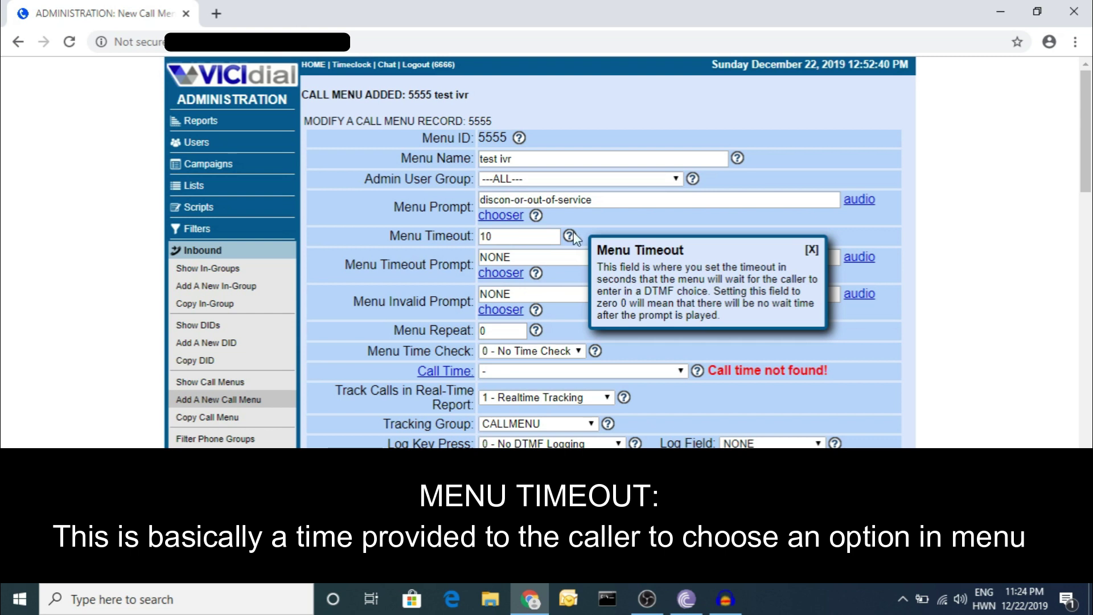
click(813, 250)
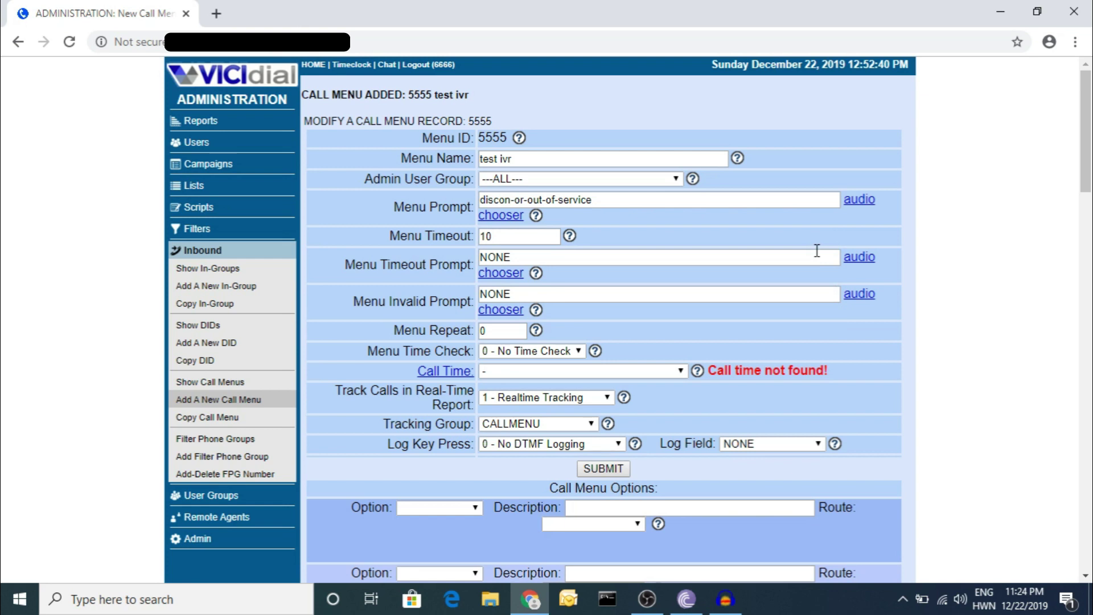
drag(617, 200, 457, 203)
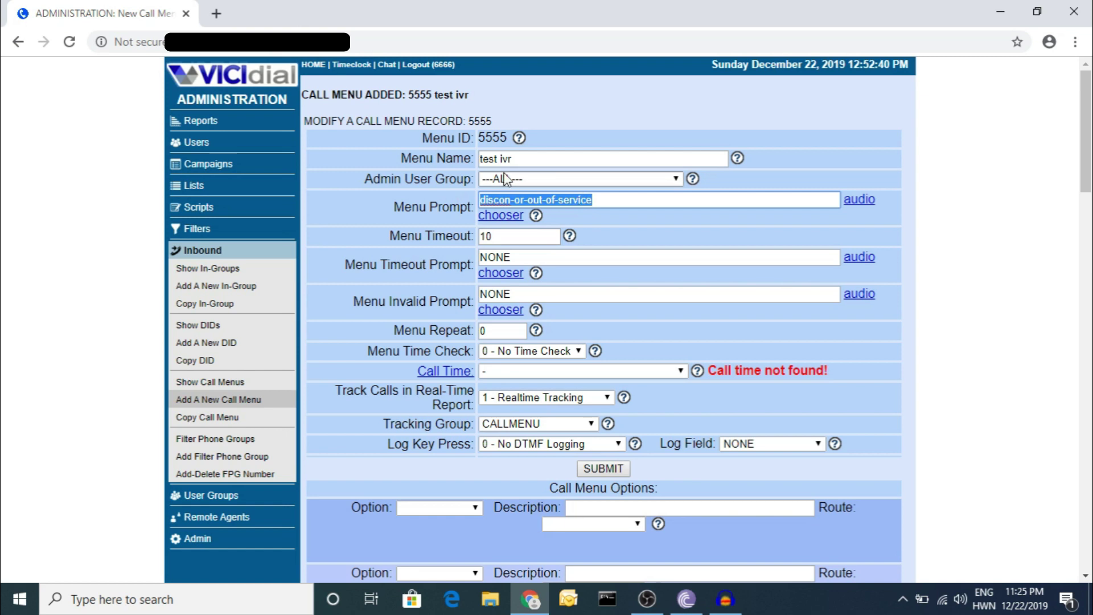
click(468, 206)
drag(468, 206, 402, 206)
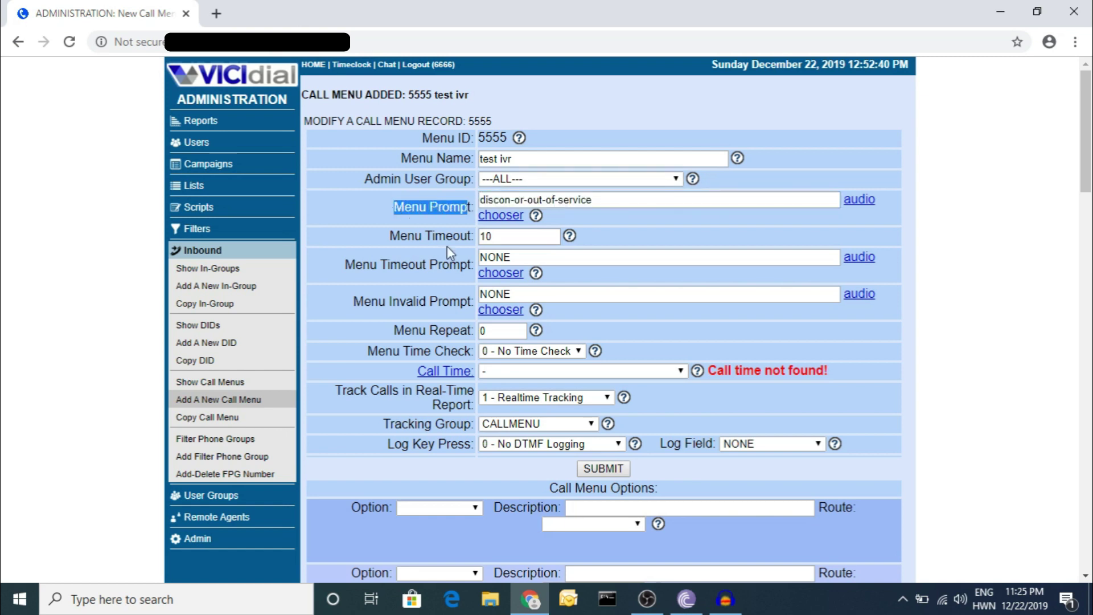
drag(471, 265, 372, 270)
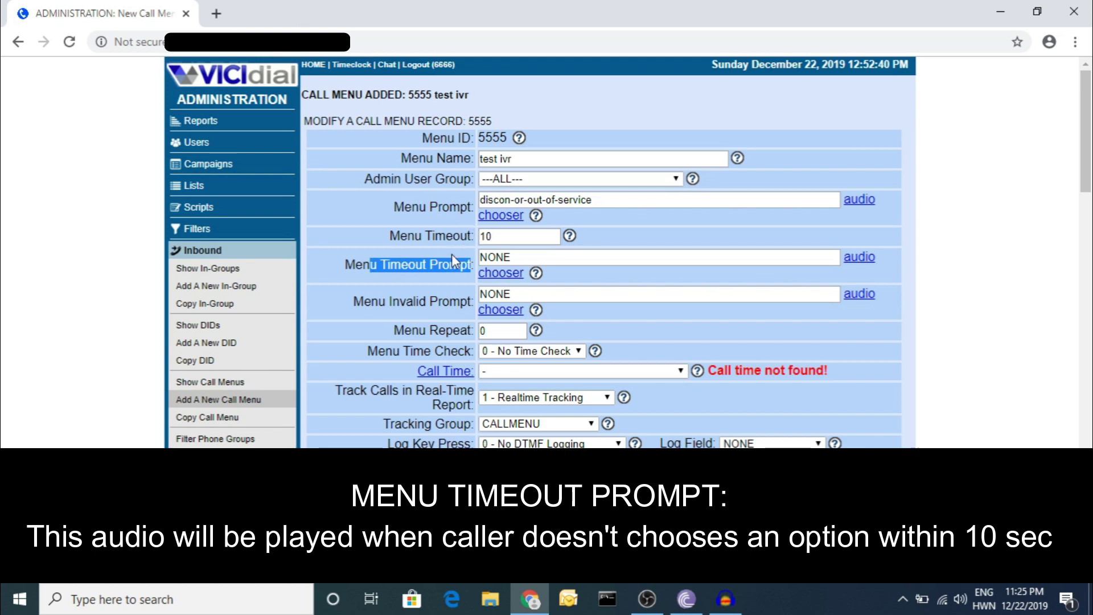
click(419, 283)
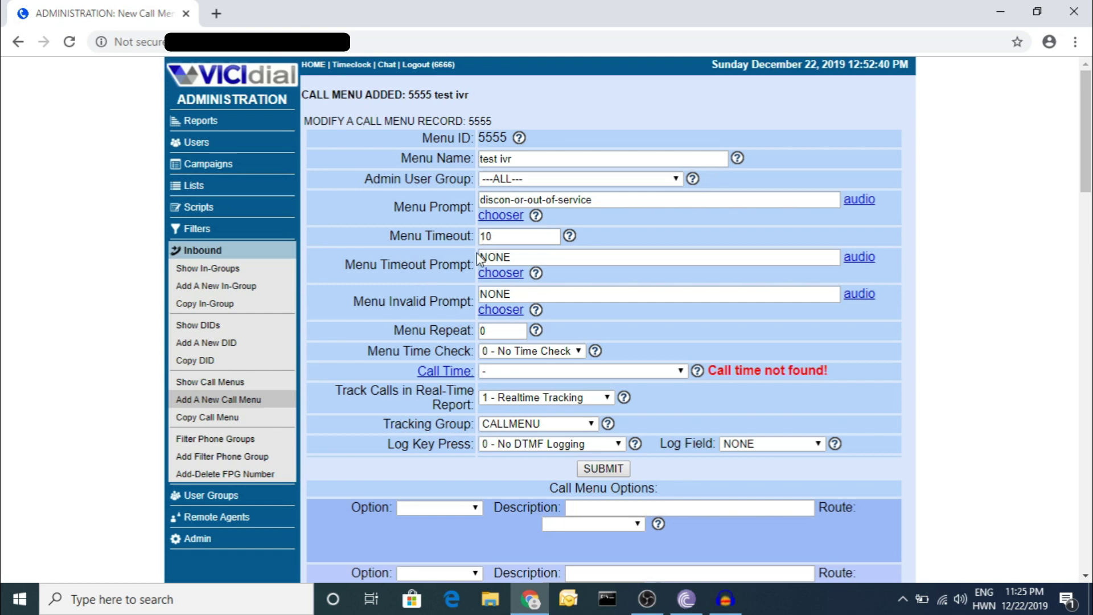
drag(471, 264, 363, 271)
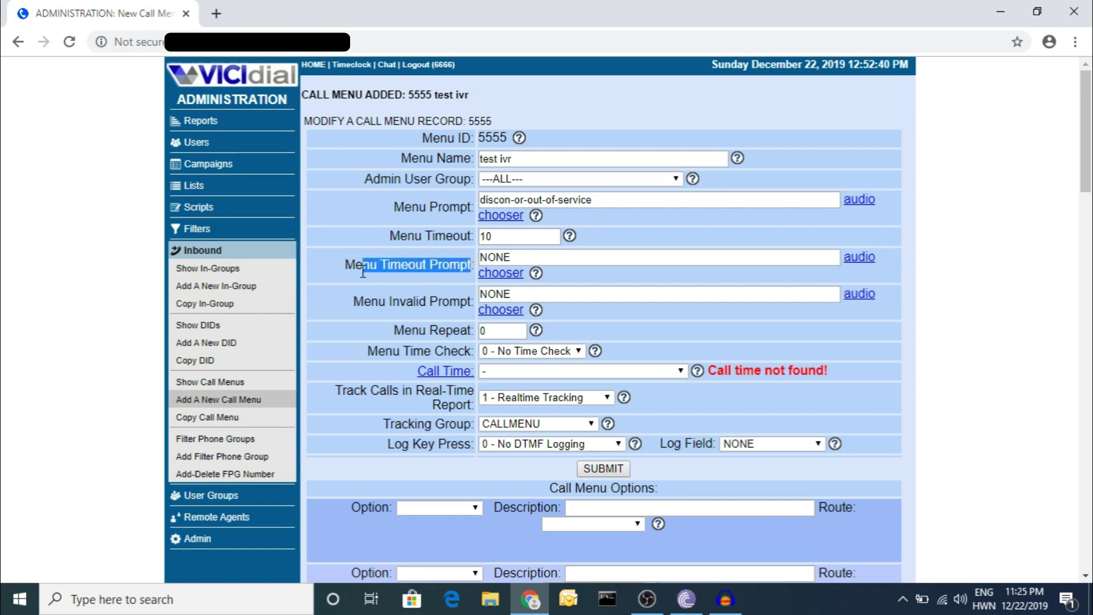
drag(473, 302, 335, 312)
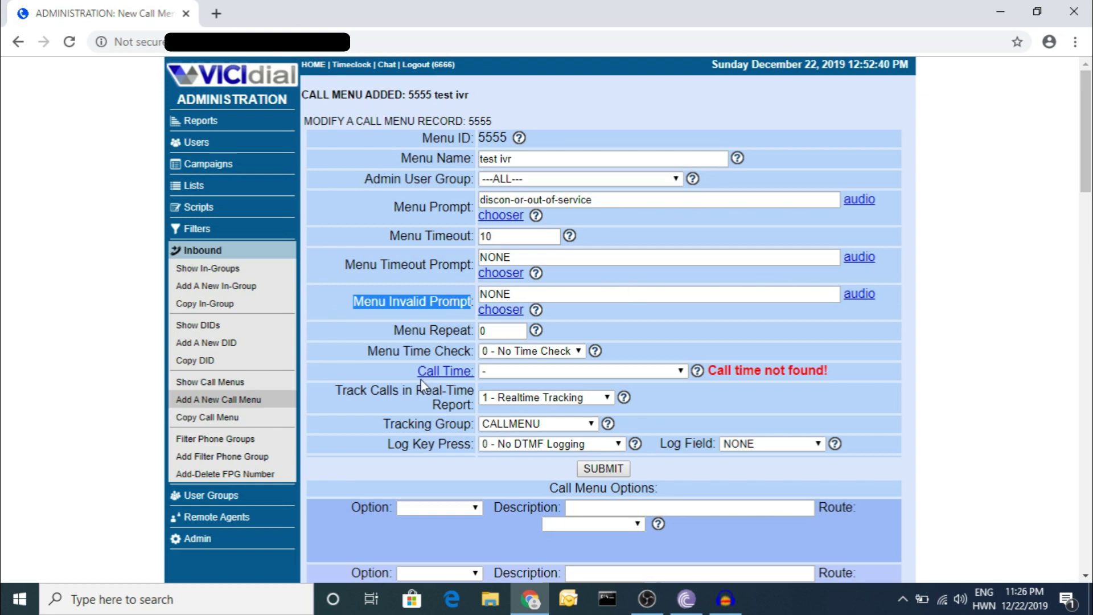
- Highlight the Menu Repeat and Menu Time Check labels on the call menu form
drag(468, 329, 400, 336)
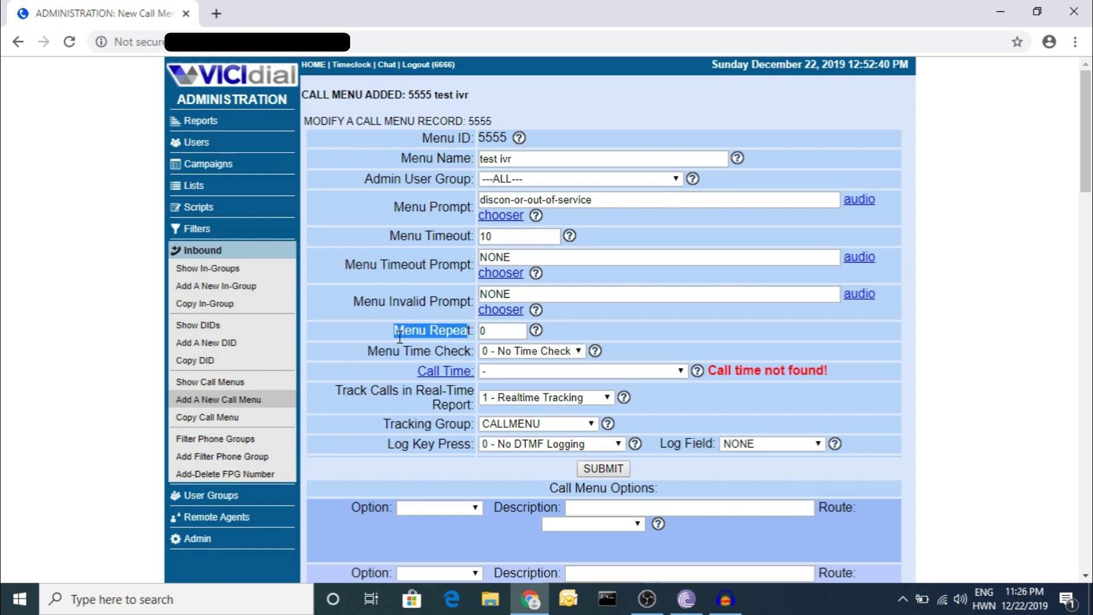
click(432, 349)
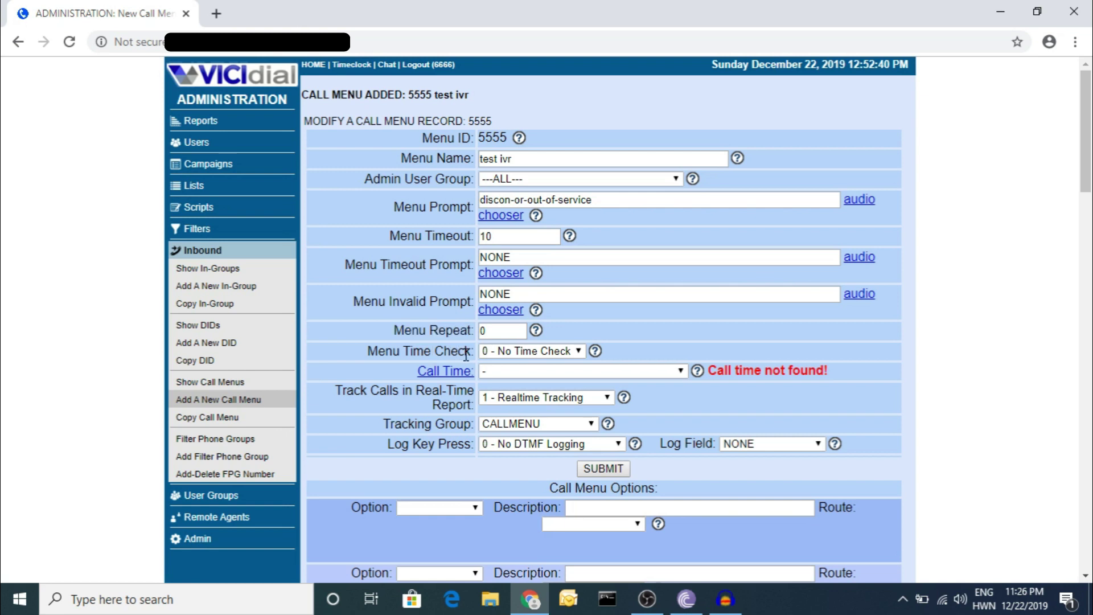
drag(473, 353, 402, 350)
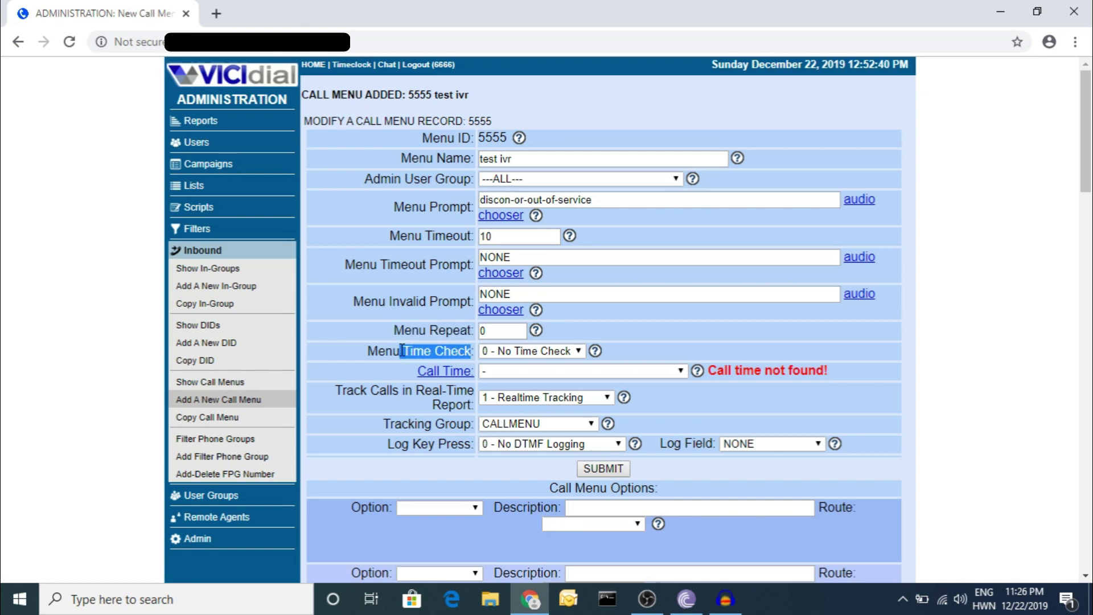
- Expand the Call Time dropdown to see the available call time options
drag(1085, 162, 1086, 191)
double_click(643, 248)
click(643, 249)
click(643, 248)
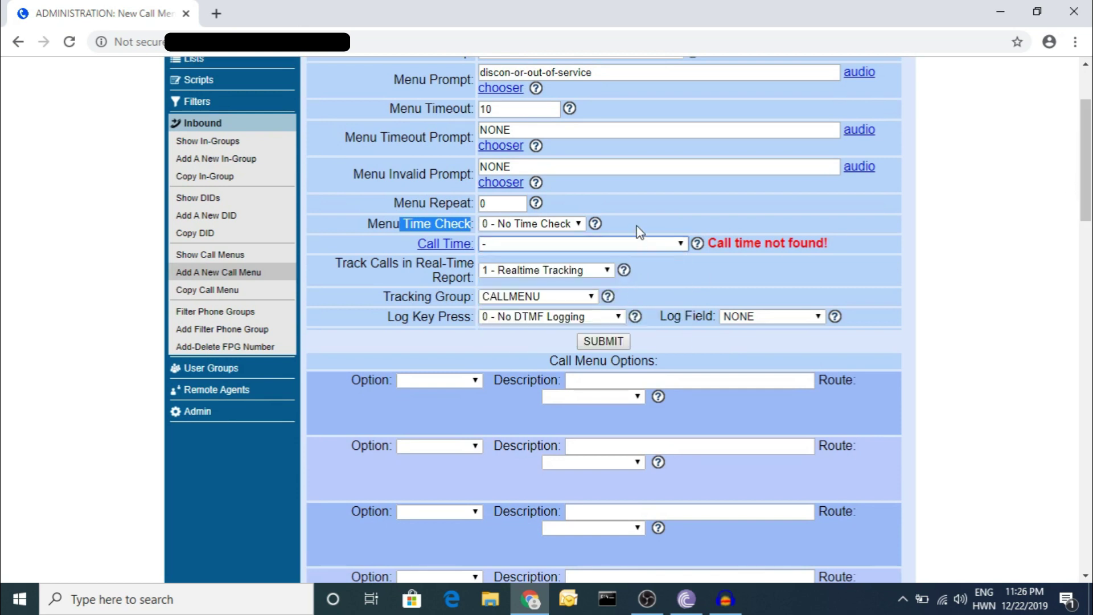
click(635, 246)
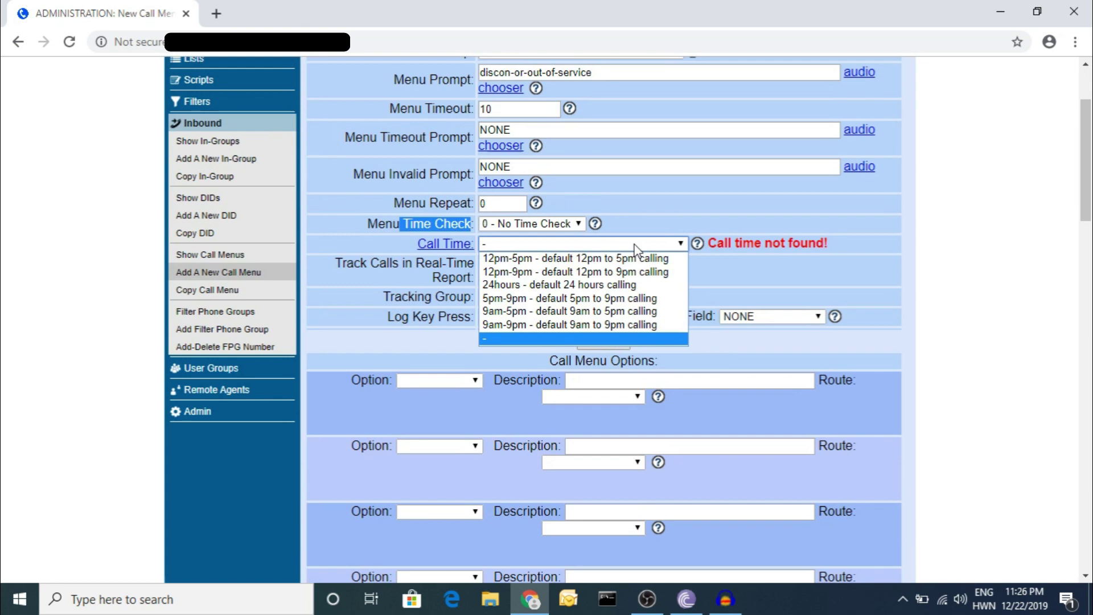
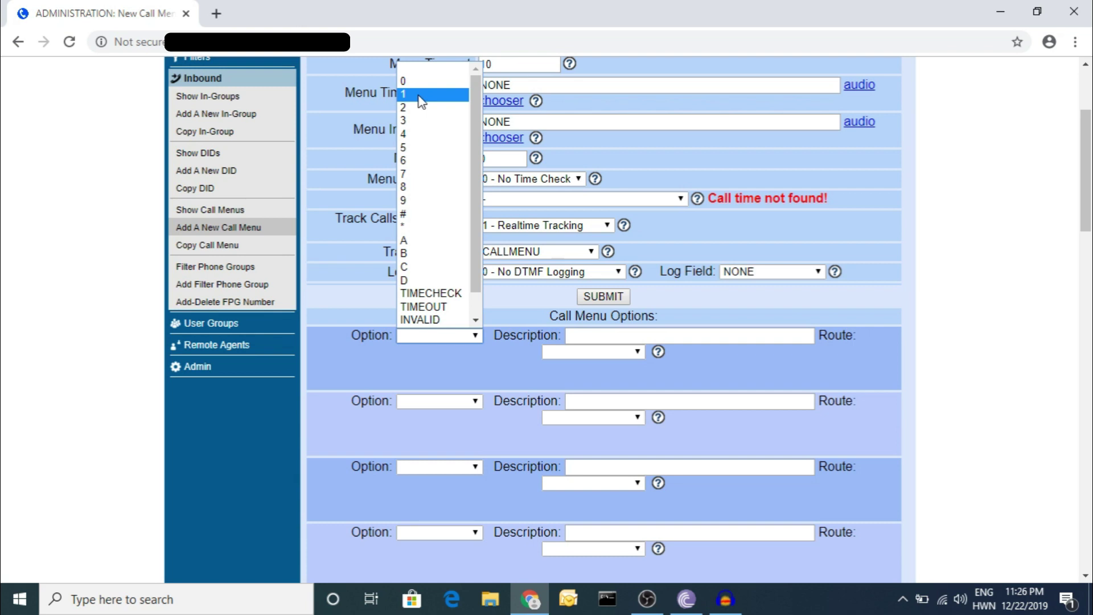
- Give the first call menu option key 1 and route it to INGROUP
click(422, 94)
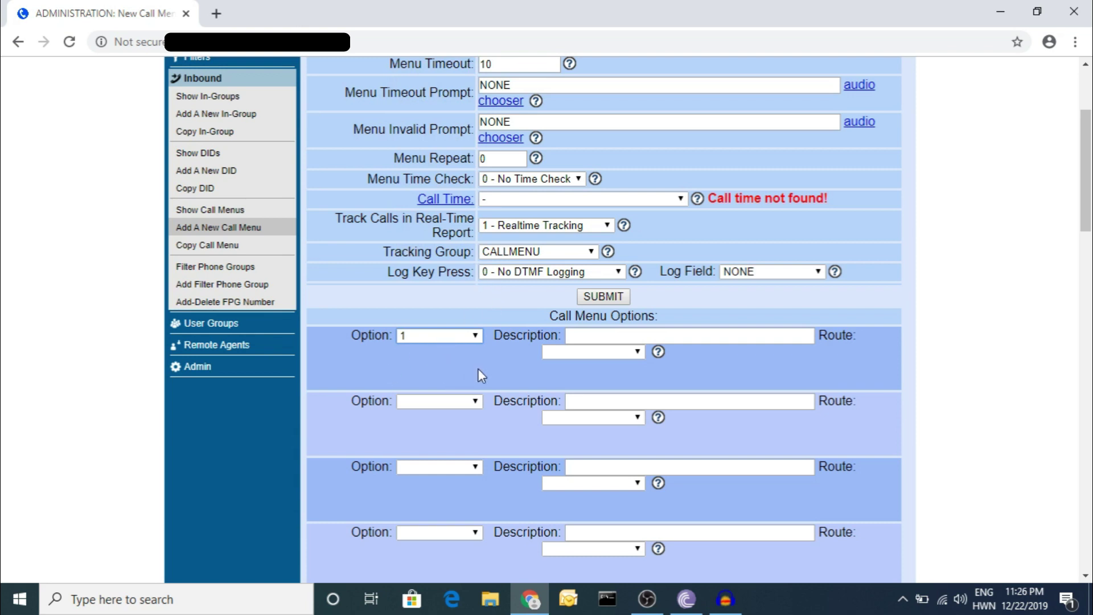
click(623, 351)
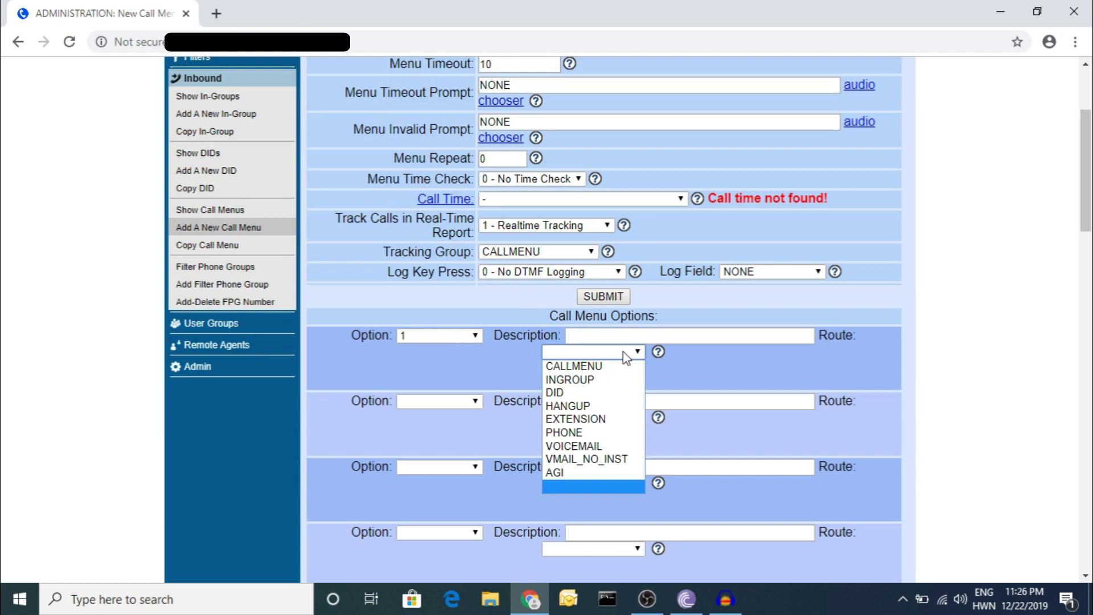
click(611, 378)
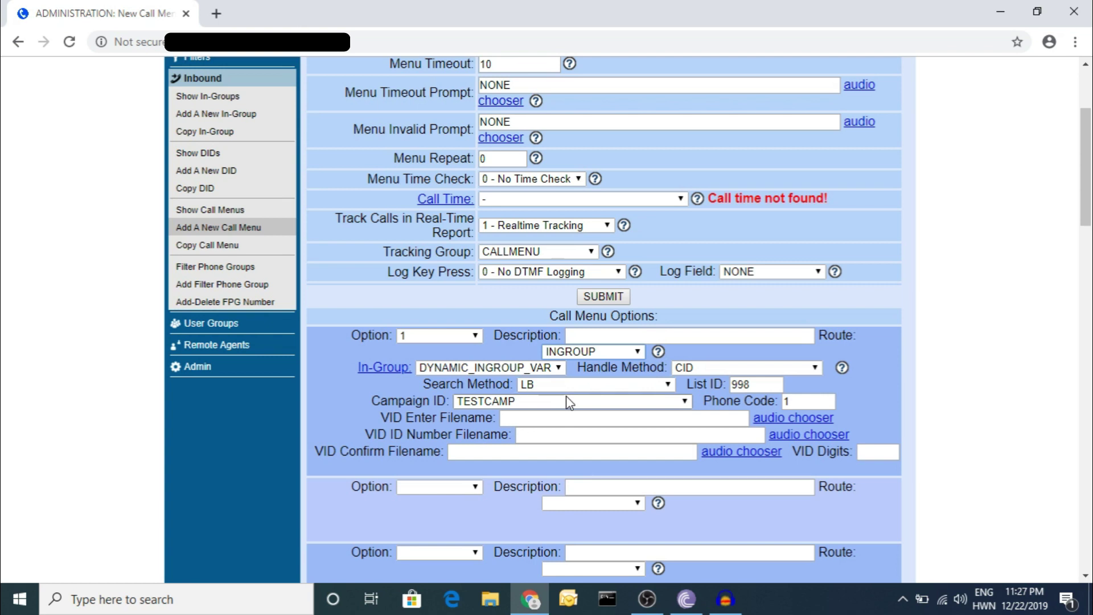
click(530, 369)
click(528, 372)
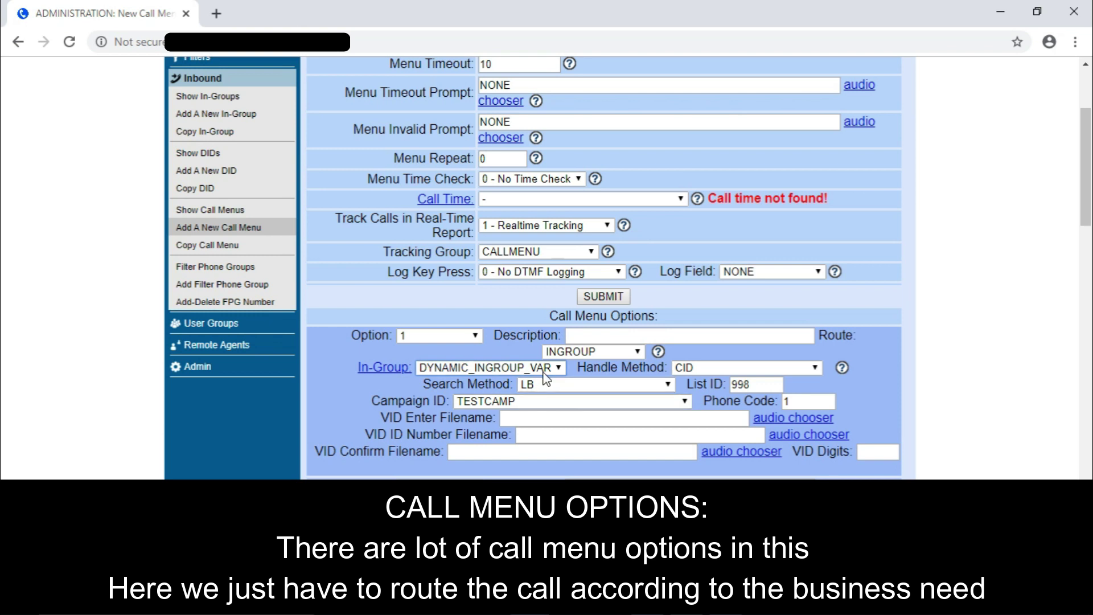
click(542, 371)
click(579, 403)
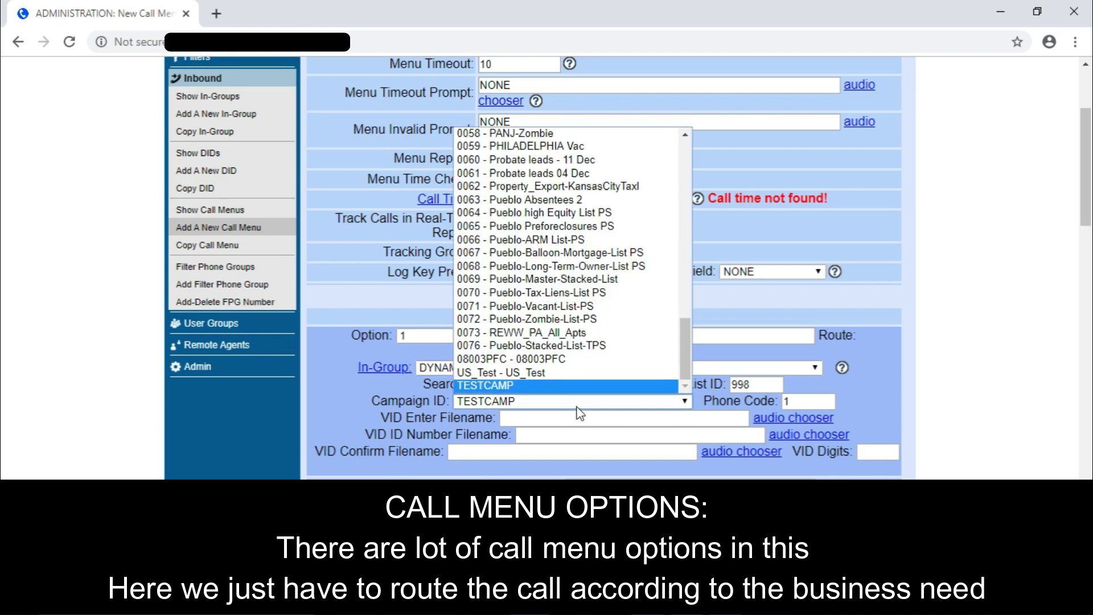
click(542, 403)
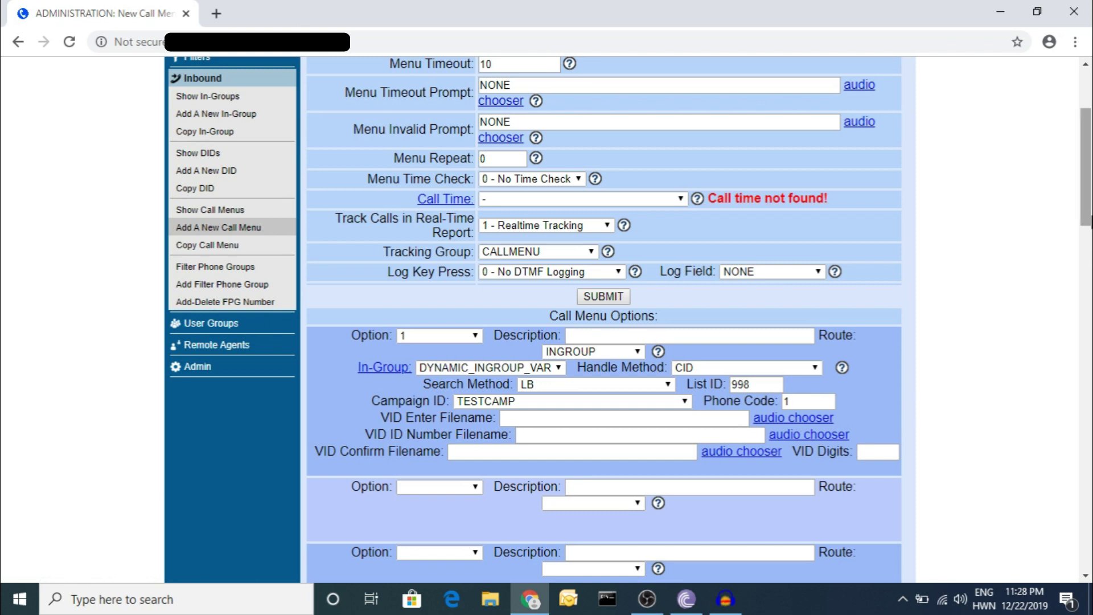
- Assign key 4 to the second call menu option beneath option 1
scroll(1090, 259, down, 3)
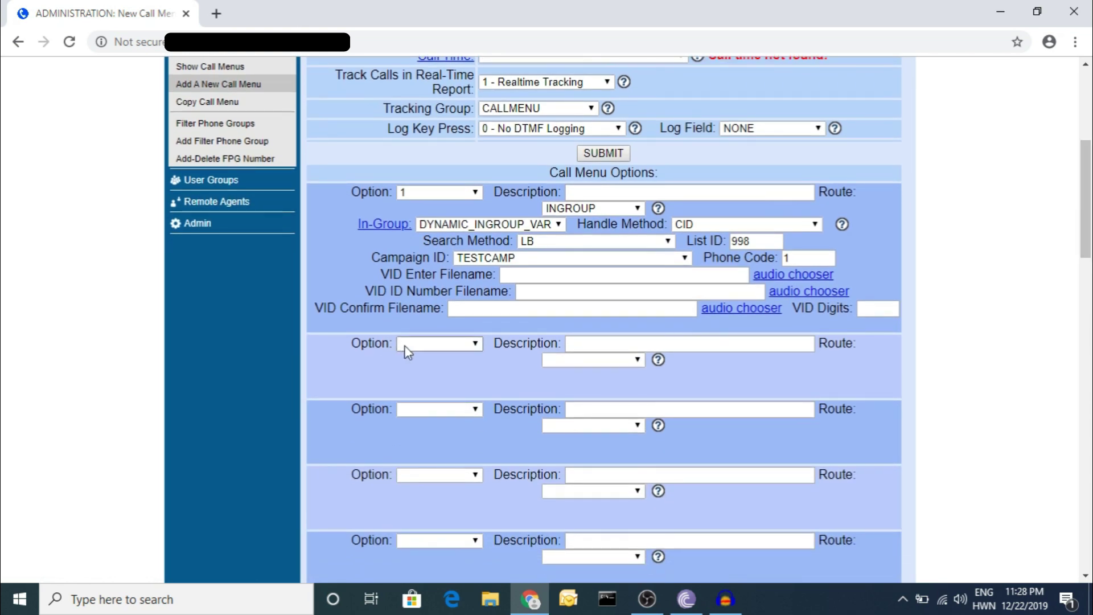
click(419, 344)
scroll(422, 267, down, 1)
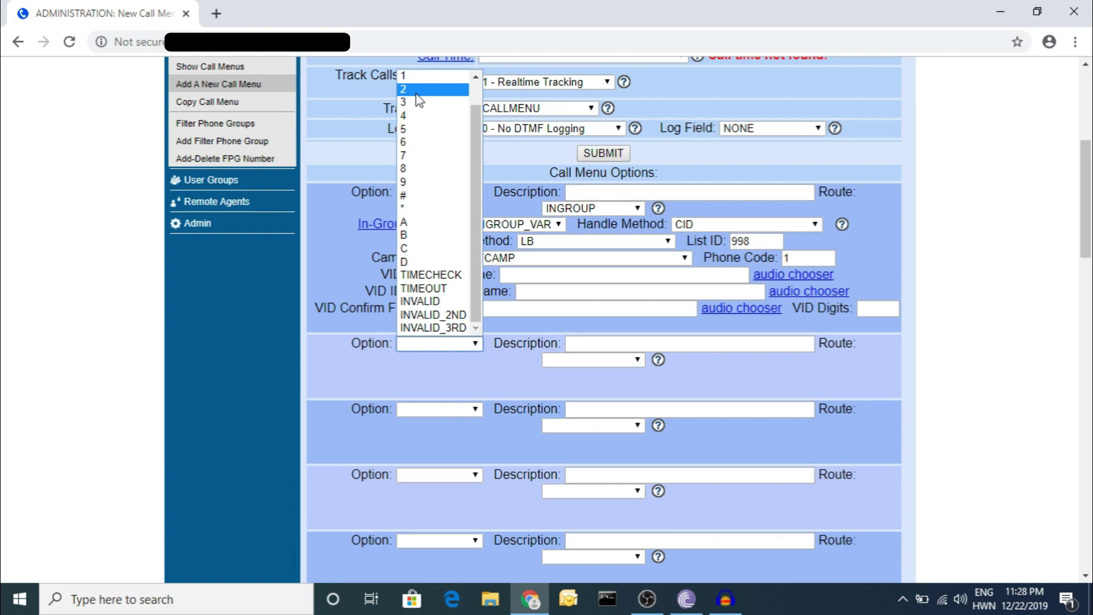
click(313, 292)
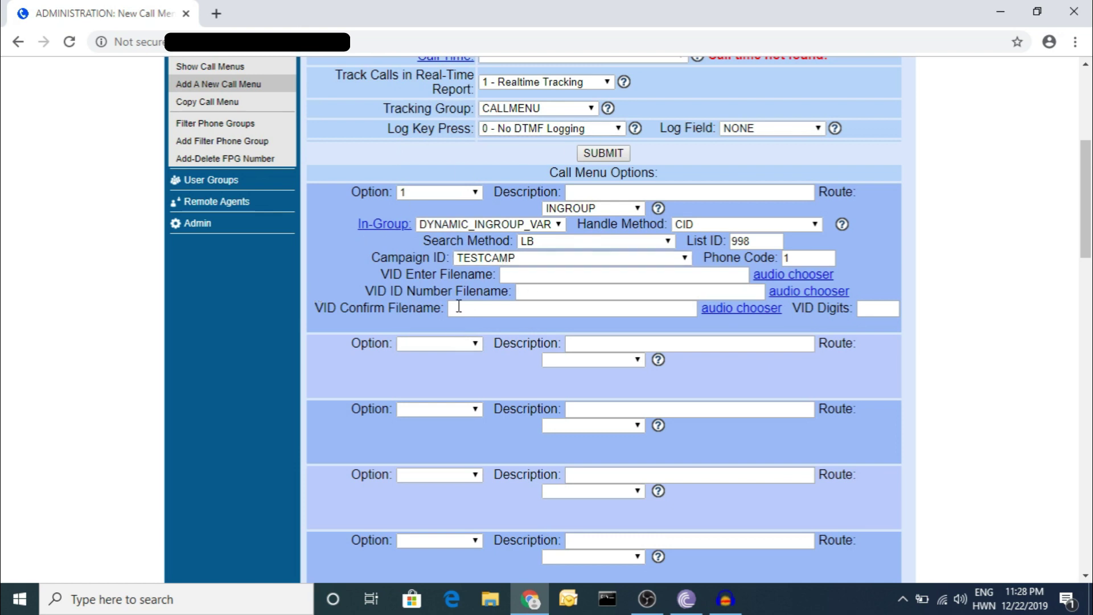
click(447, 345)
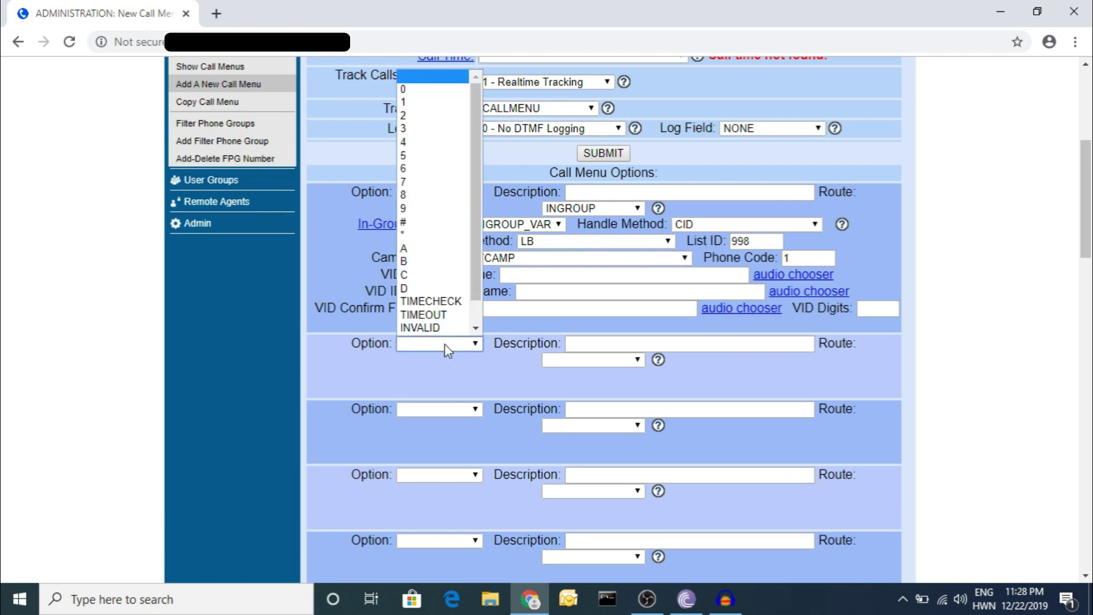
scroll(447, 222, down, 1)
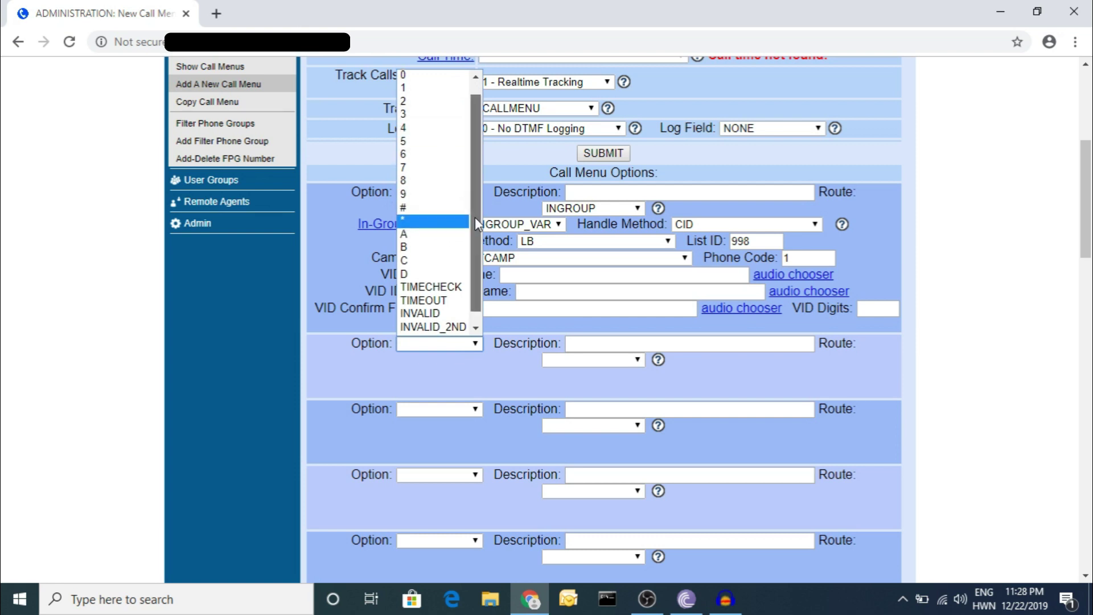
drag(475, 217, 473, 296)
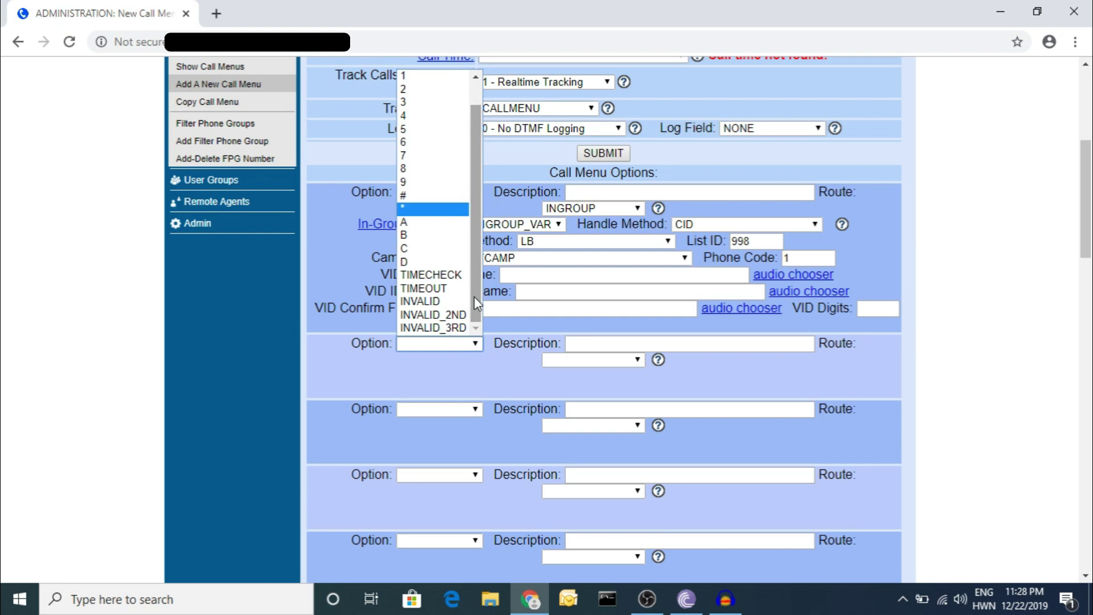
click(367, 368)
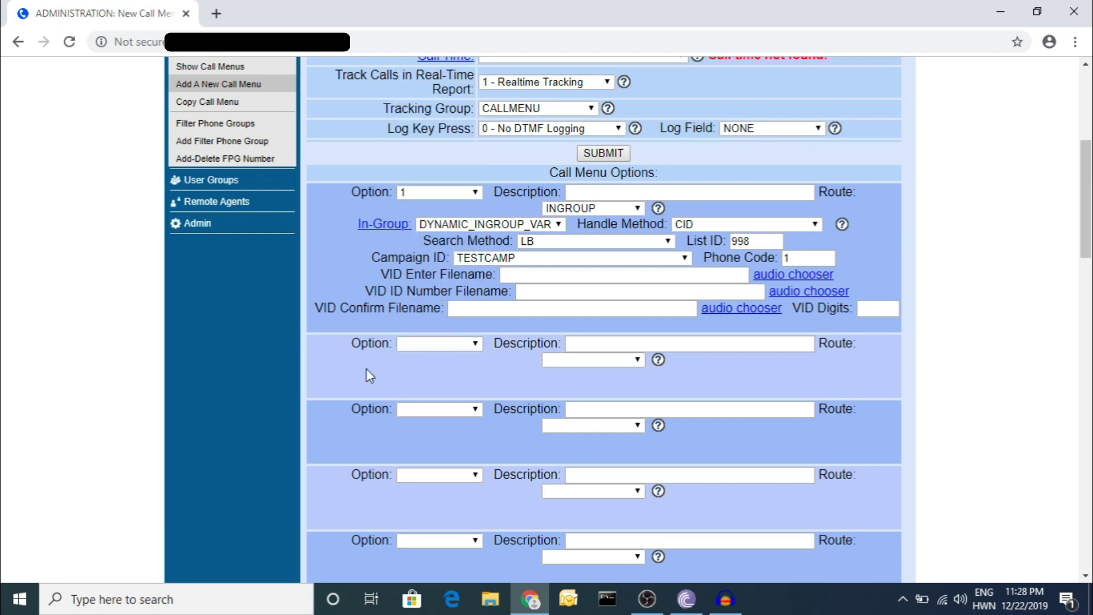
click(595, 362)
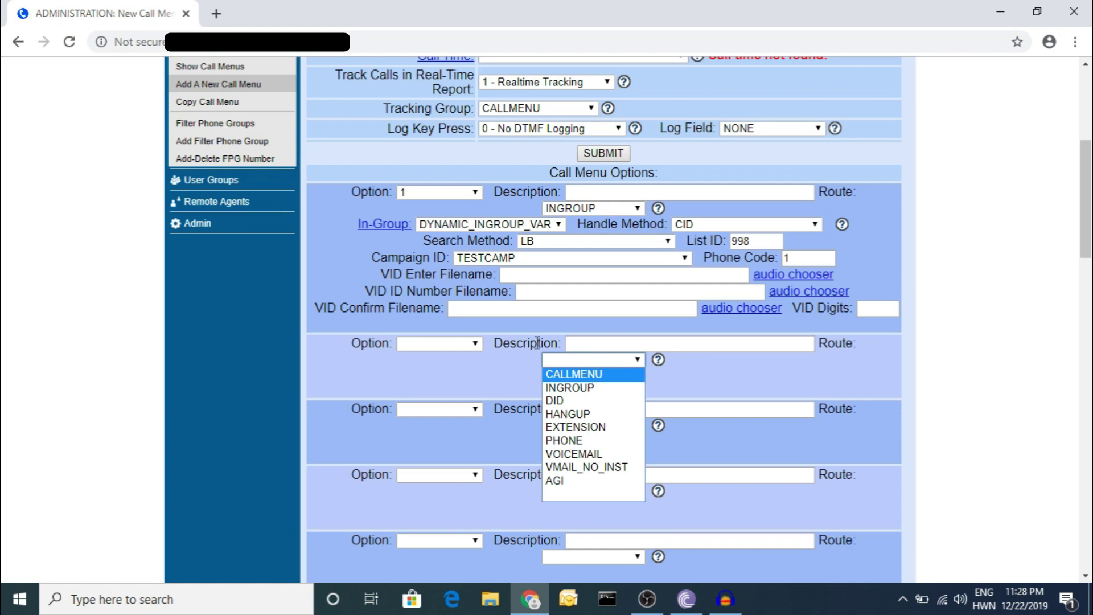
click(461, 341)
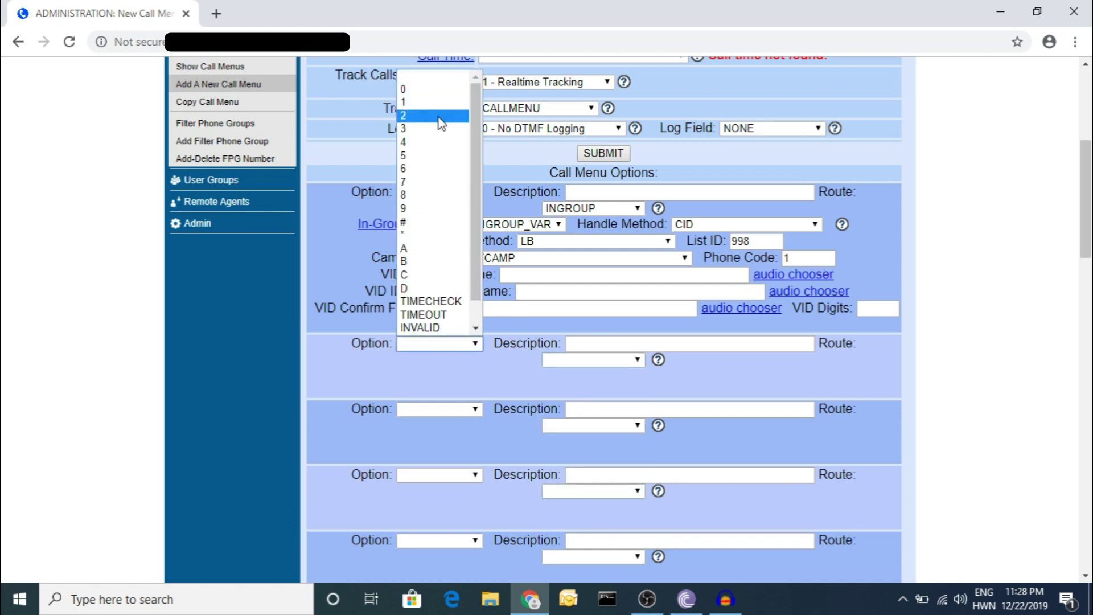
click(438, 140)
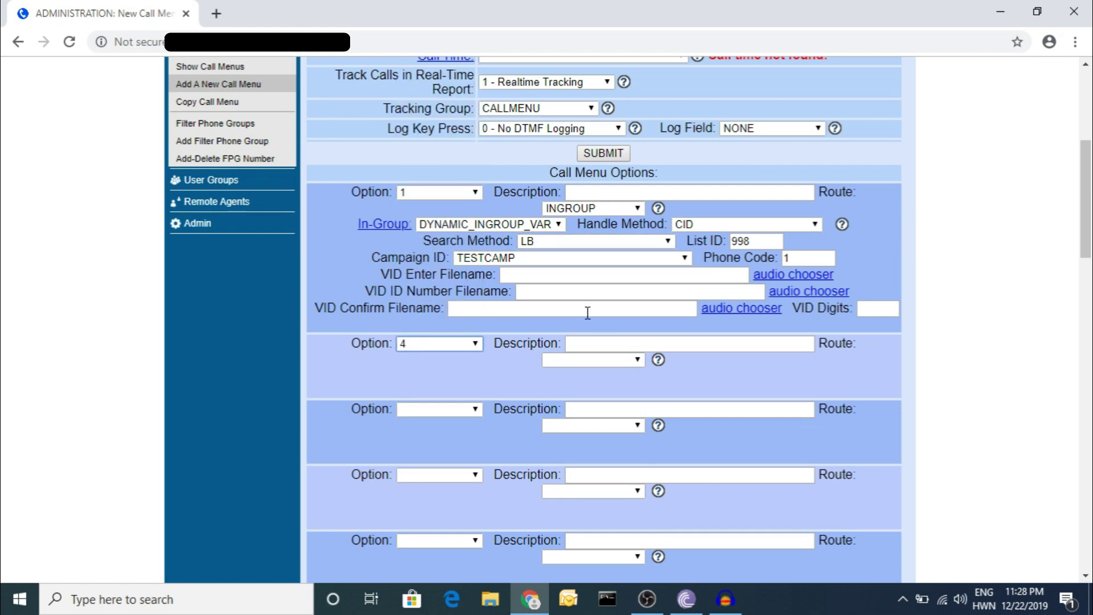
- Route option 4 to DID first, then change its route to HANGUP
click(618, 360)
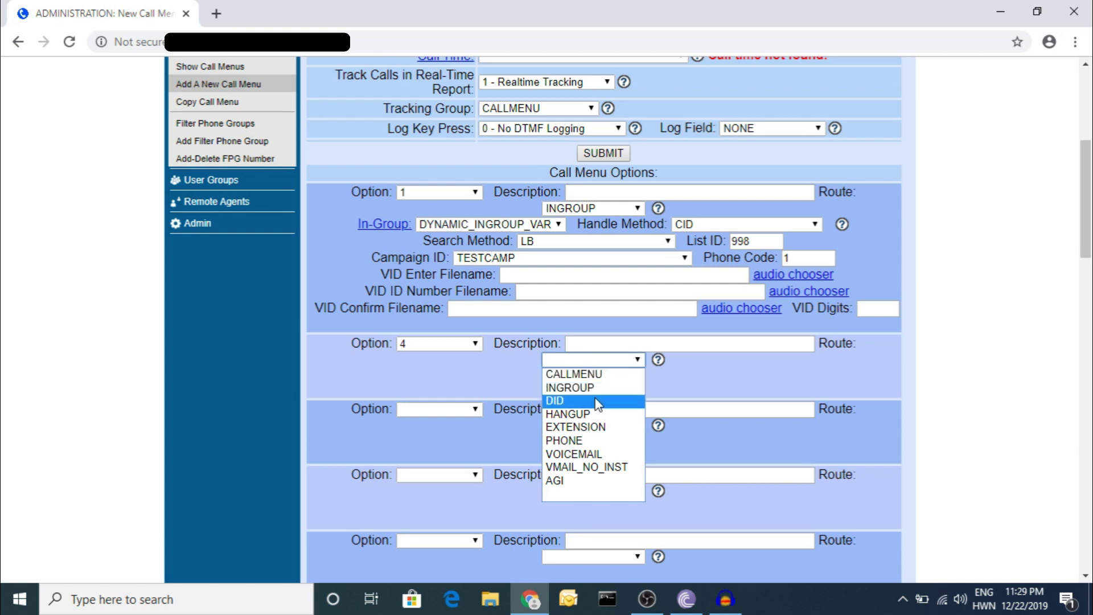
click(597, 402)
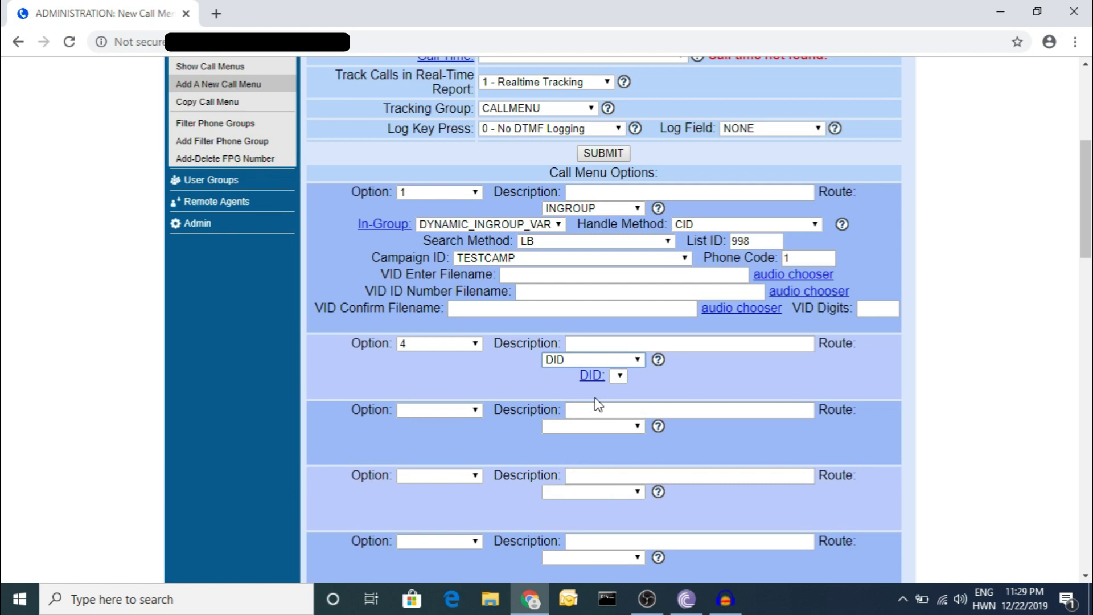
click(609, 360)
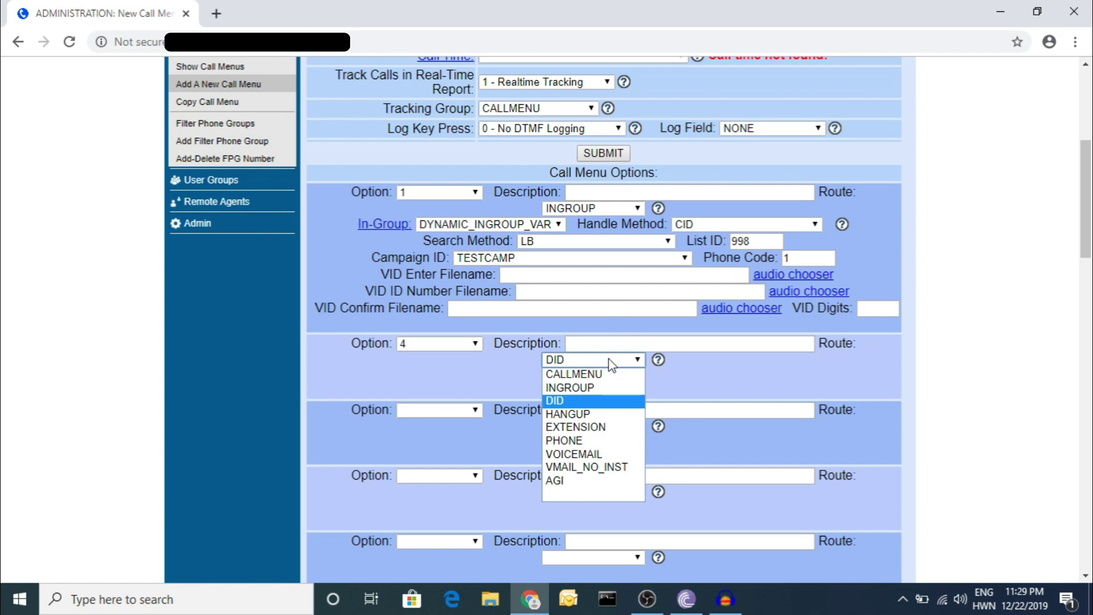
click(597, 415)
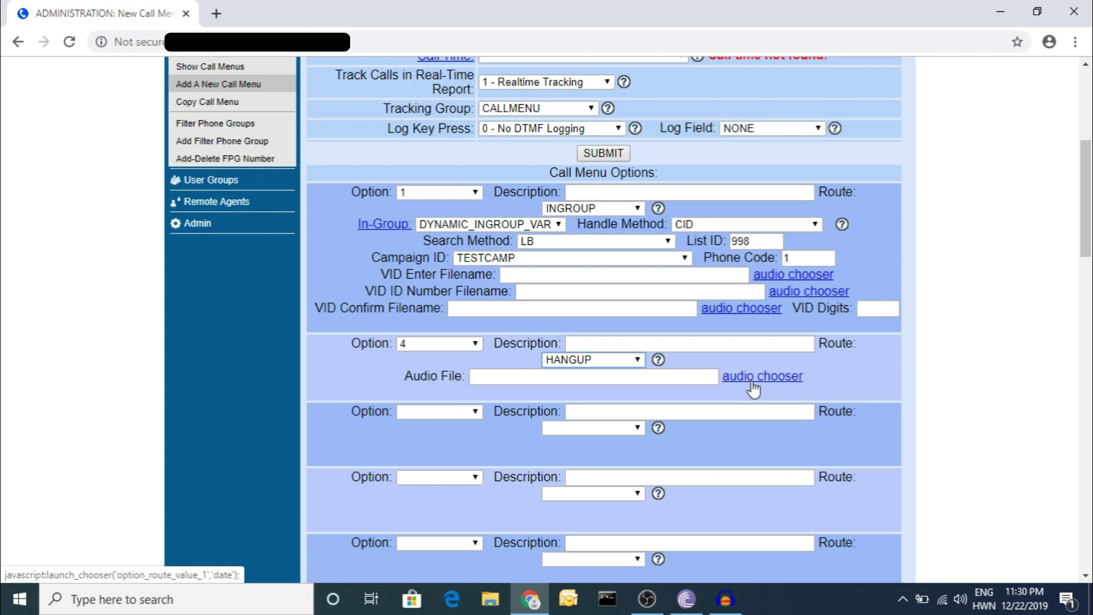
- Route option 4 to EXTENSION and enter the extension number, leaving Context empty
click(595, 359)
click(597, 427)
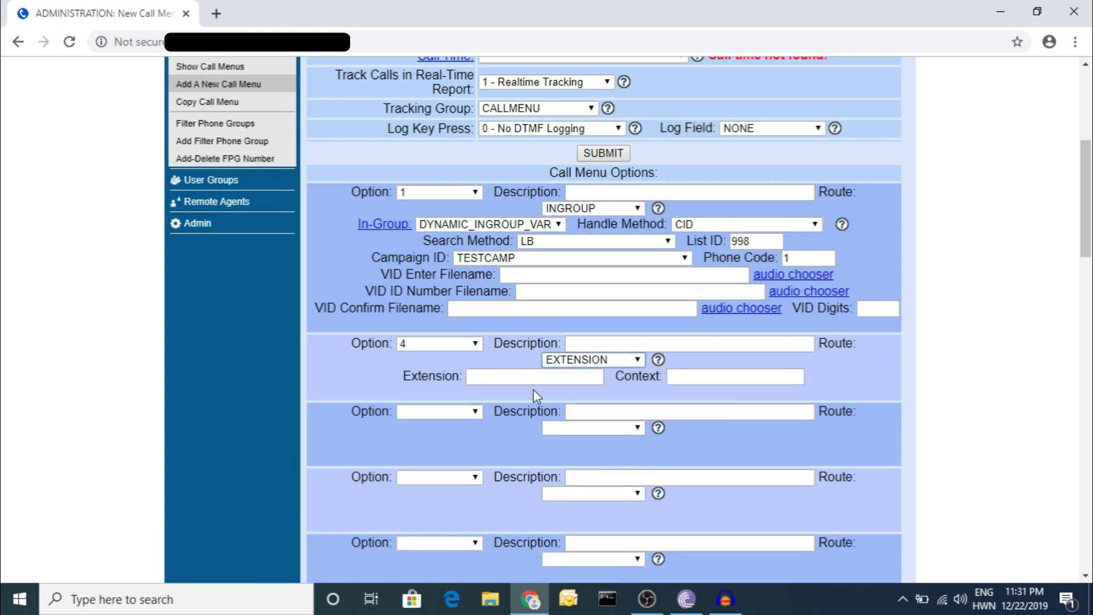
click(520, 380)
text(87)
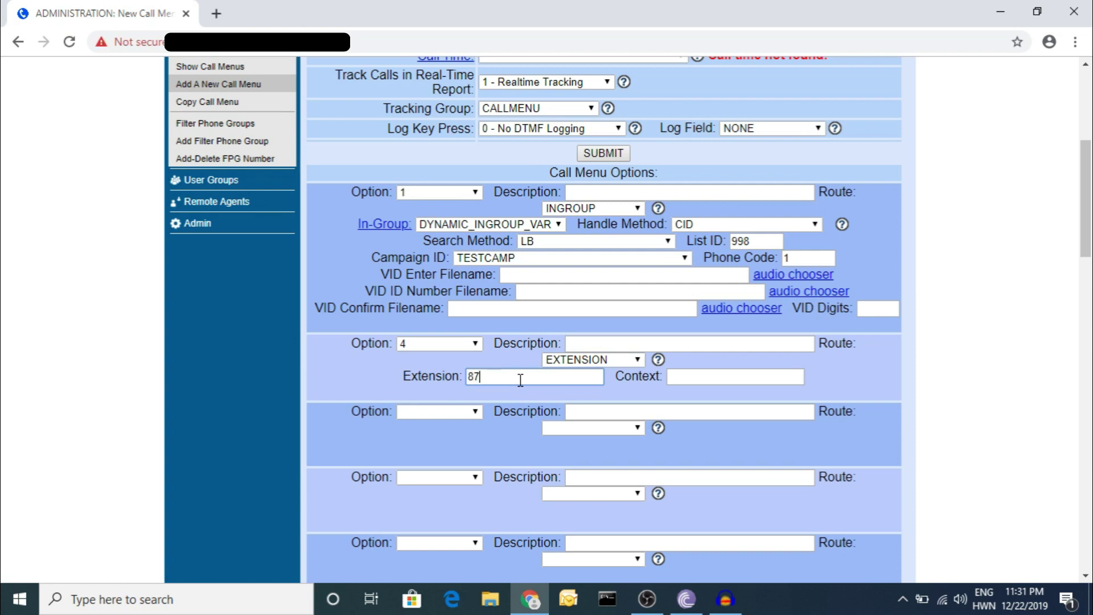
text(77777777)
click(696, 380)
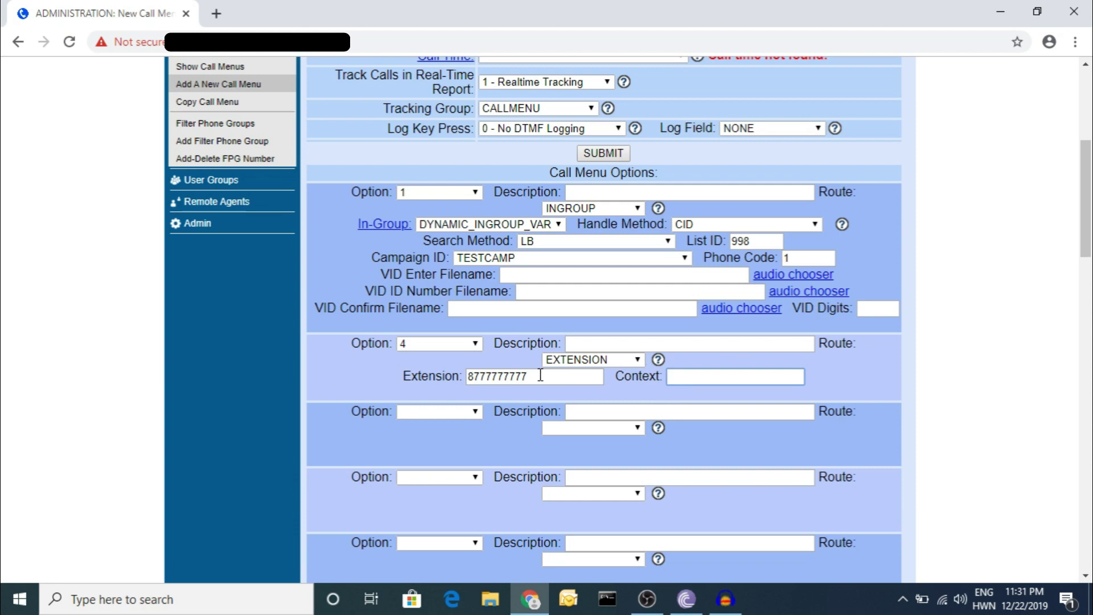
- Change option 4's route from VOICEMAIL to AGI and keep AGI selected
click(583, 362)
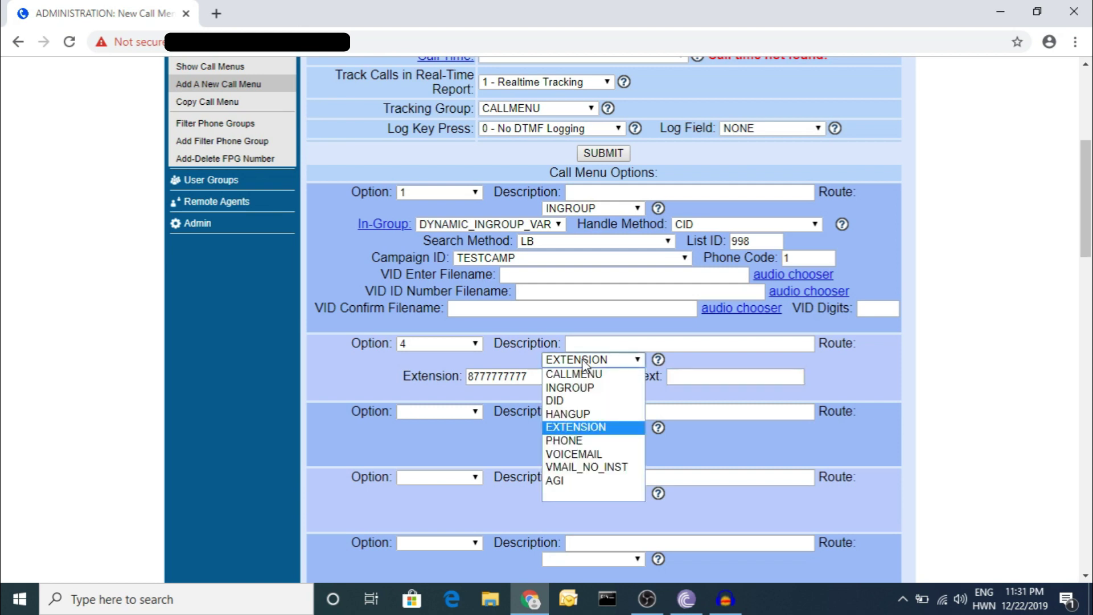
click(579, 453)
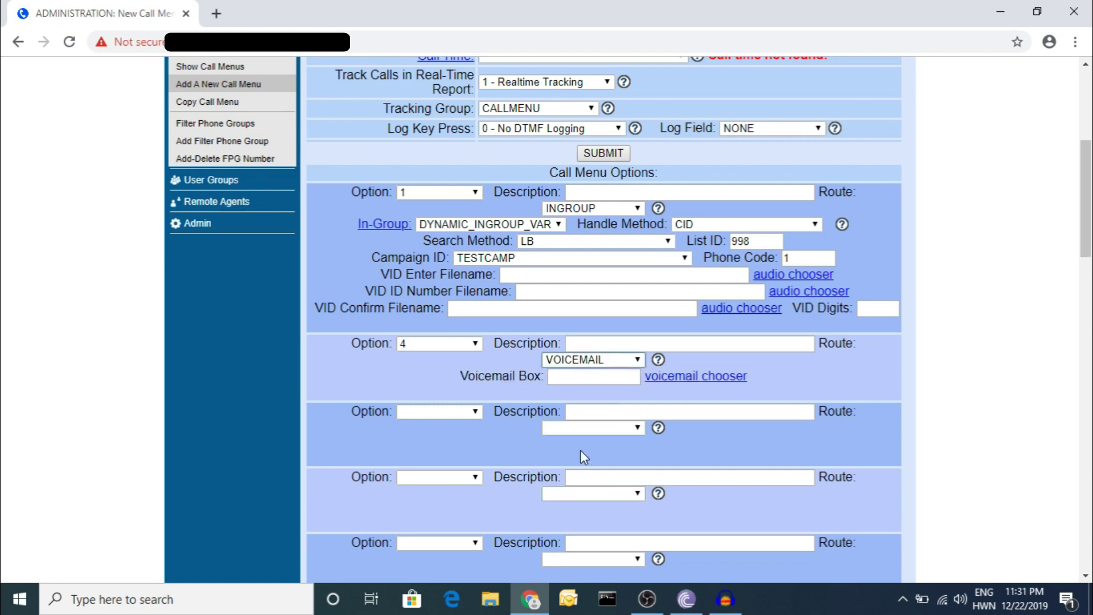
click(628, 366)
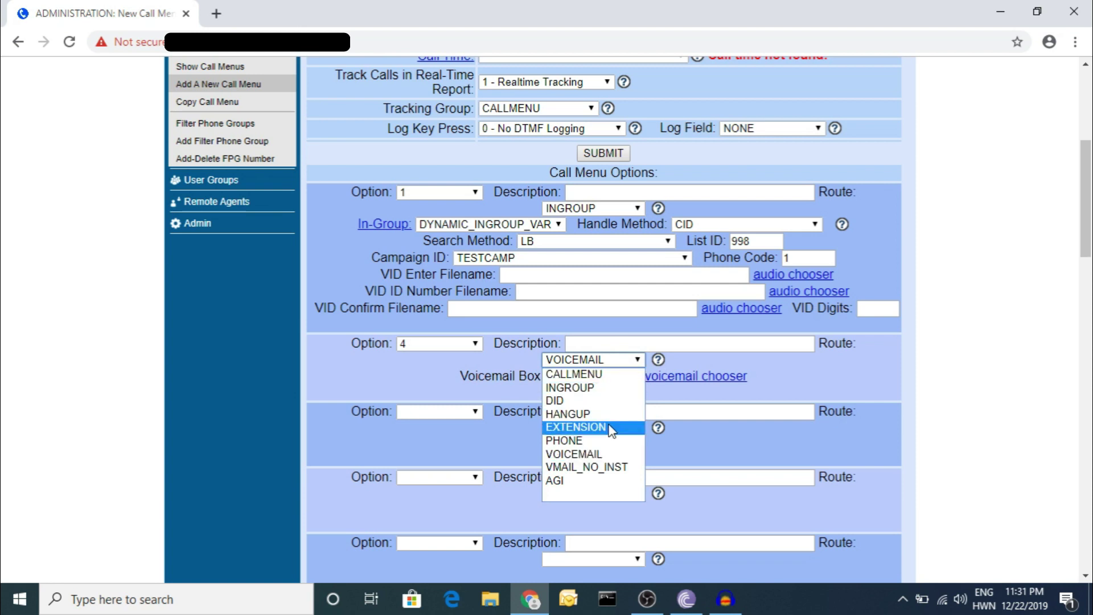
click(600, 481)
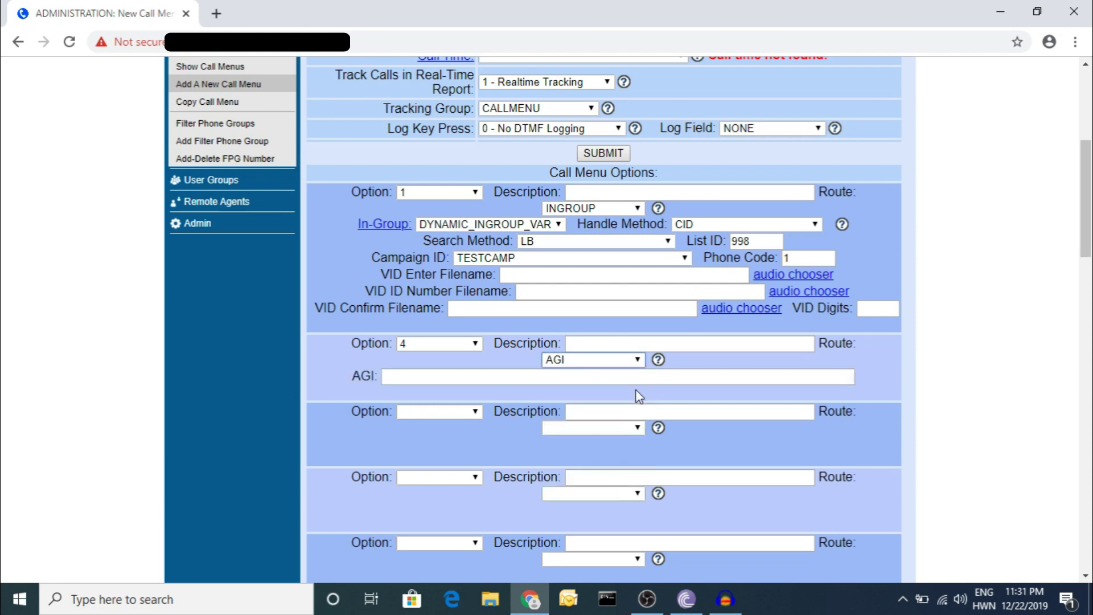
click(620, 363)
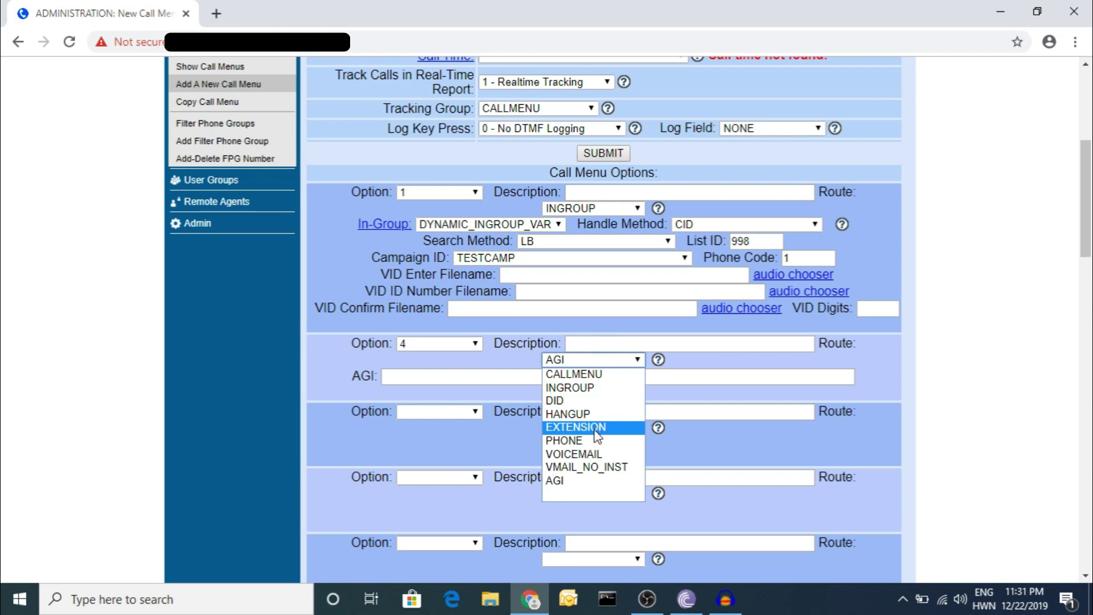
click(965, 355)
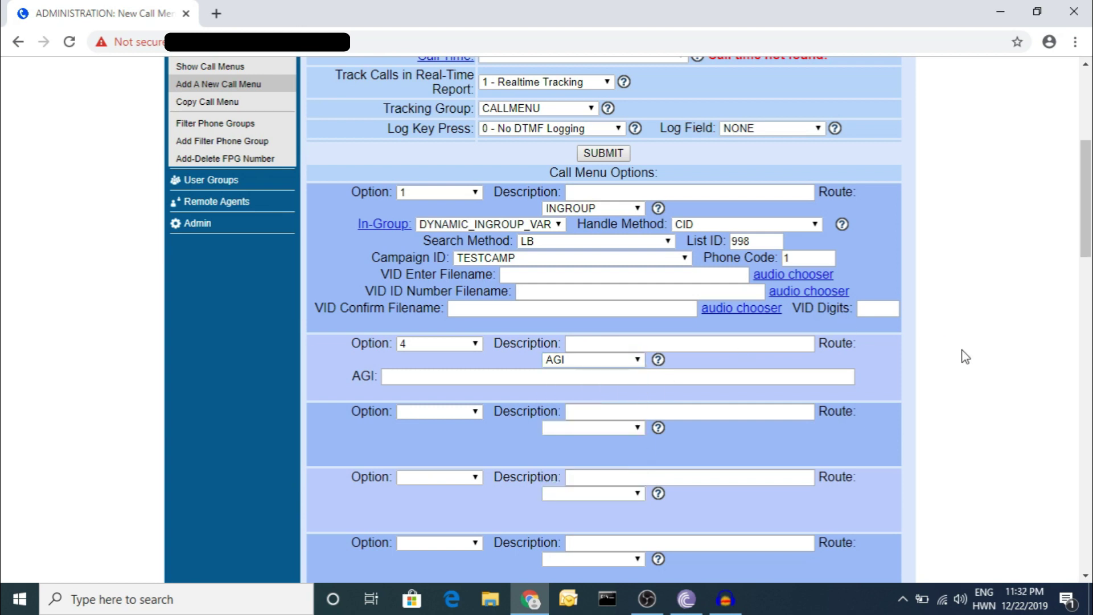